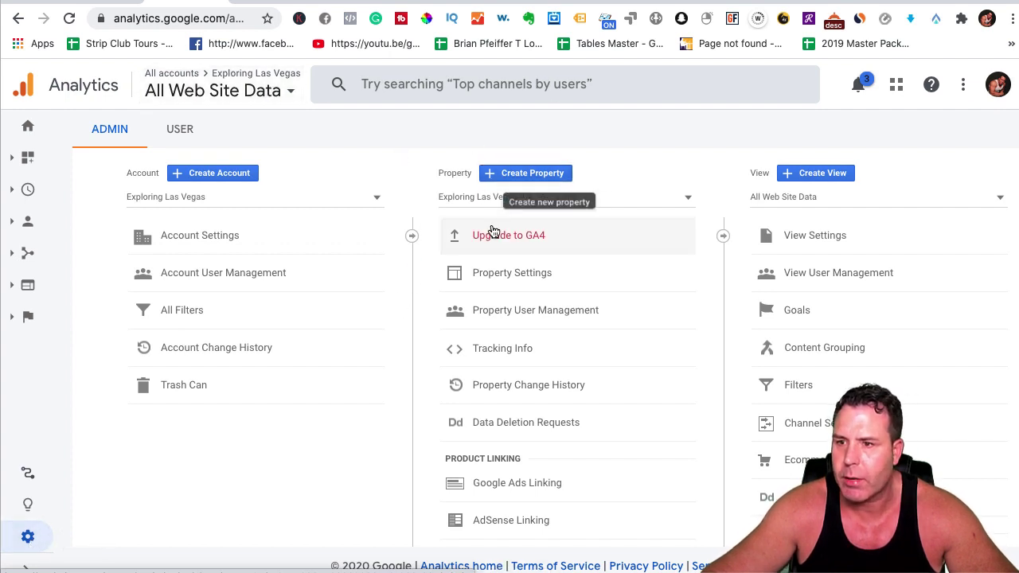
# - Use Upgrade to GA4 to create a new GA4 property linked to the Exploring Las Vegas Universal Analytics property
pyautogui.click(516, 236)
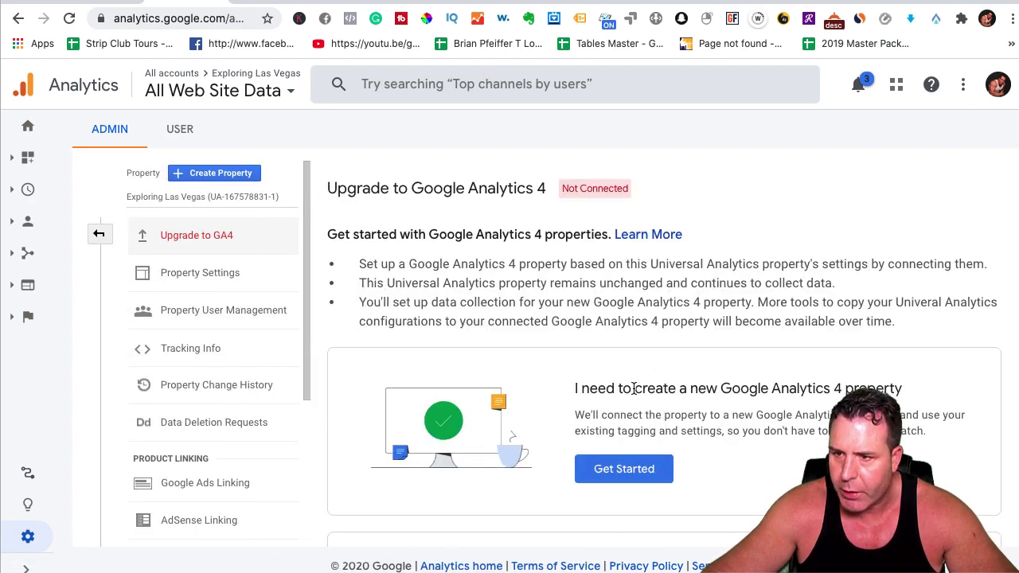
pyautogui.scroll(-1, 635, 388)
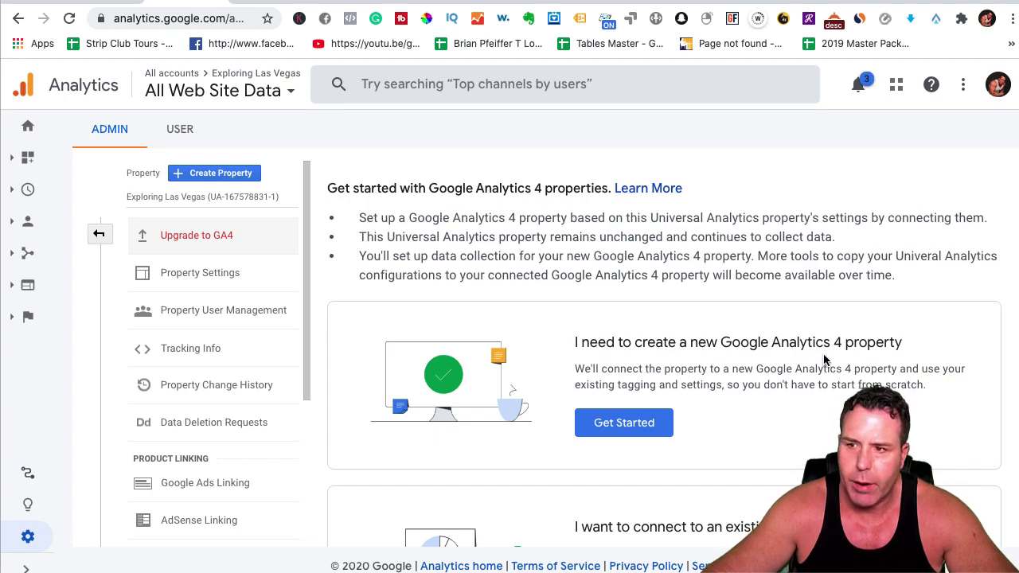
pyautogui.click(624, 424)
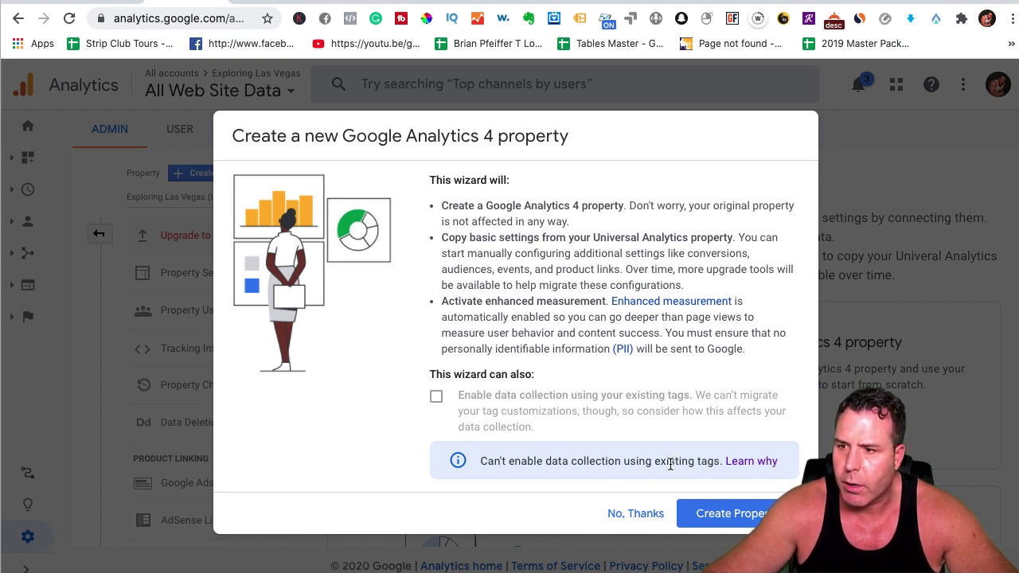
pyautogui.click(722, 513)
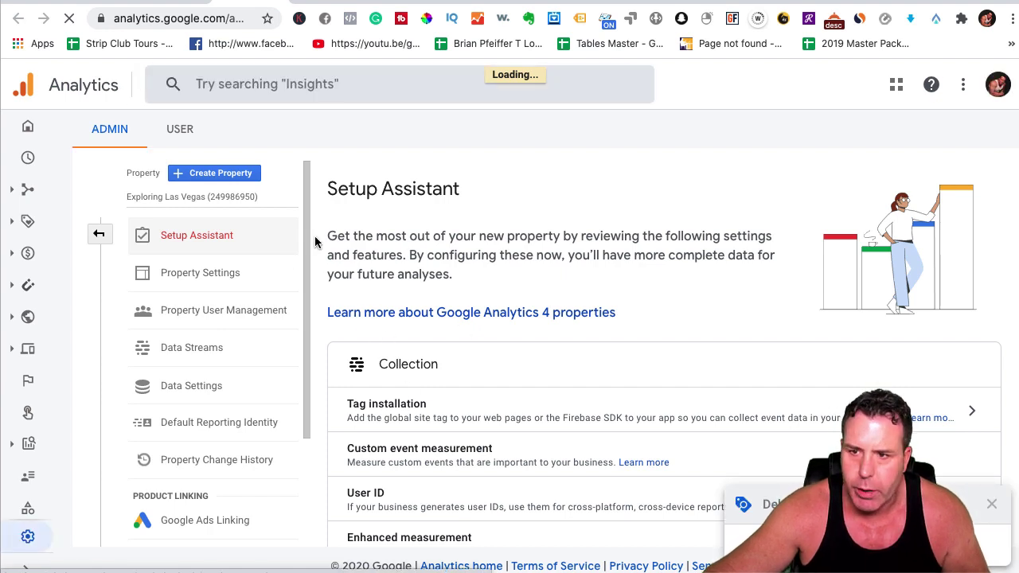
# - Open the Exploring Las Vegas web stream details from Tag installation
pyautogui.scroll(-2, 366, 261)
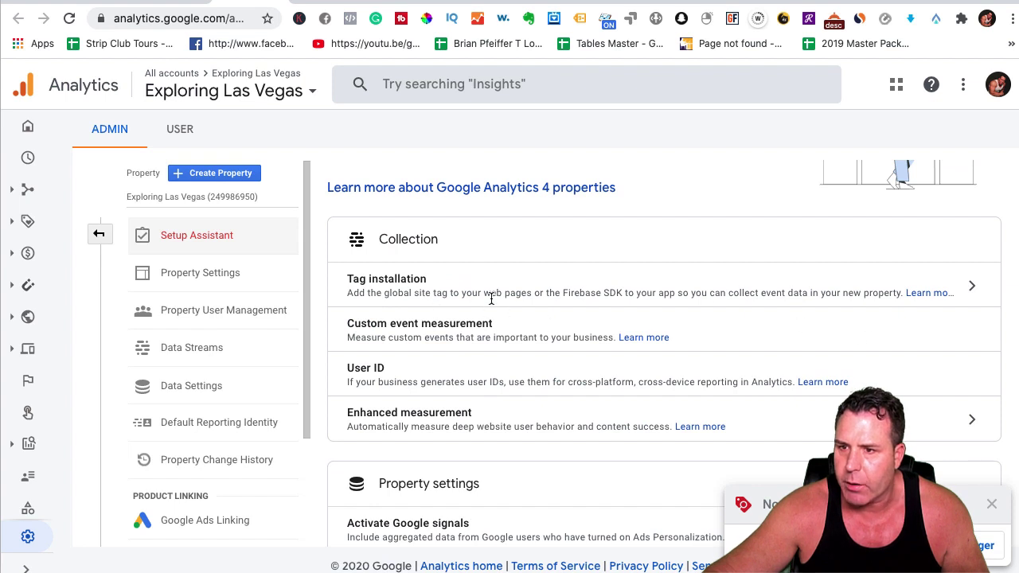
pyautogui.click(969, 288)
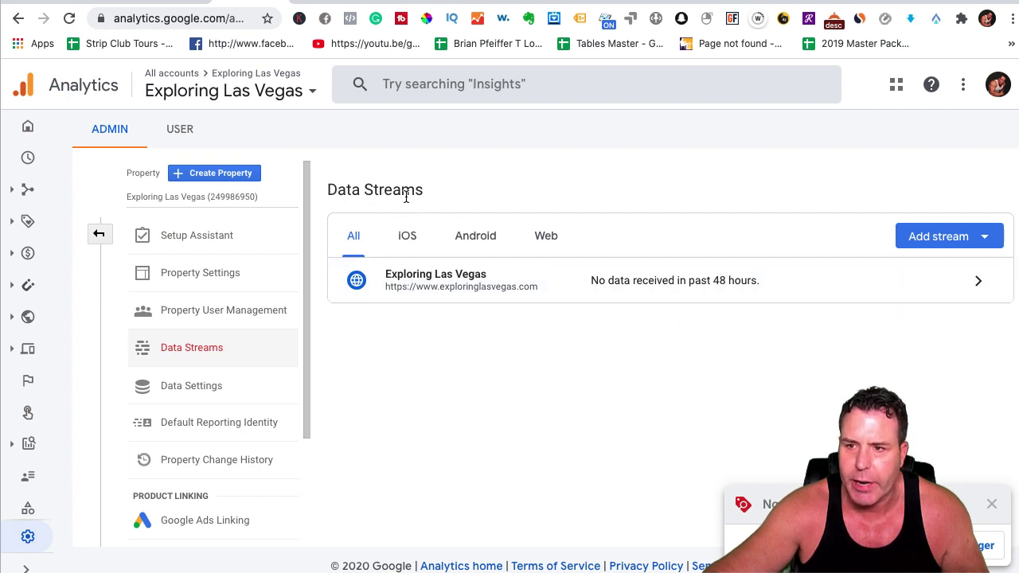
pyautogui.click(979, 285)
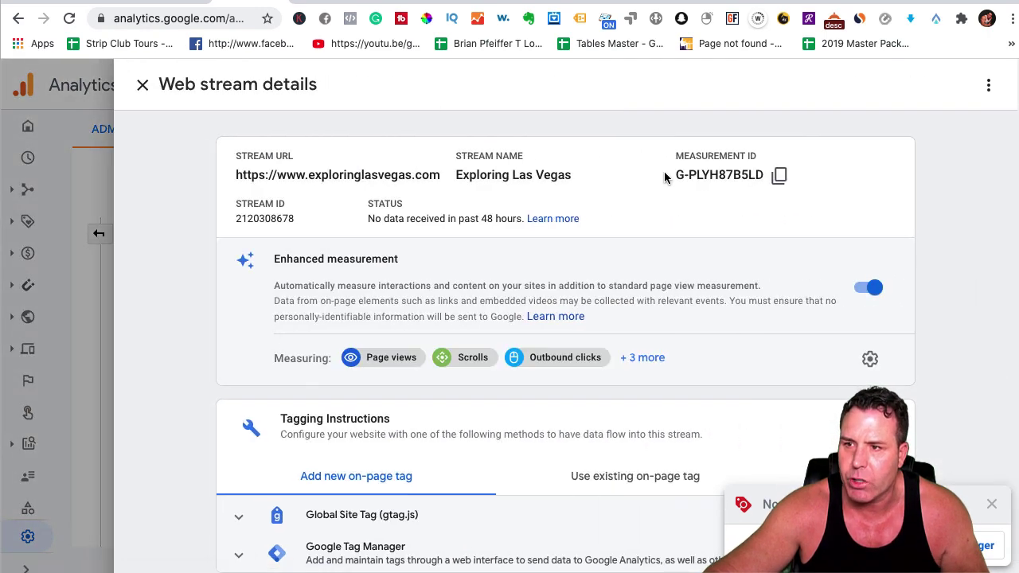
# - Copy the web stream's measurement ID and switch to Google Tag Manager
pyautogui.moveTo(766, 180); pyautogui.dragTo(662, 178)
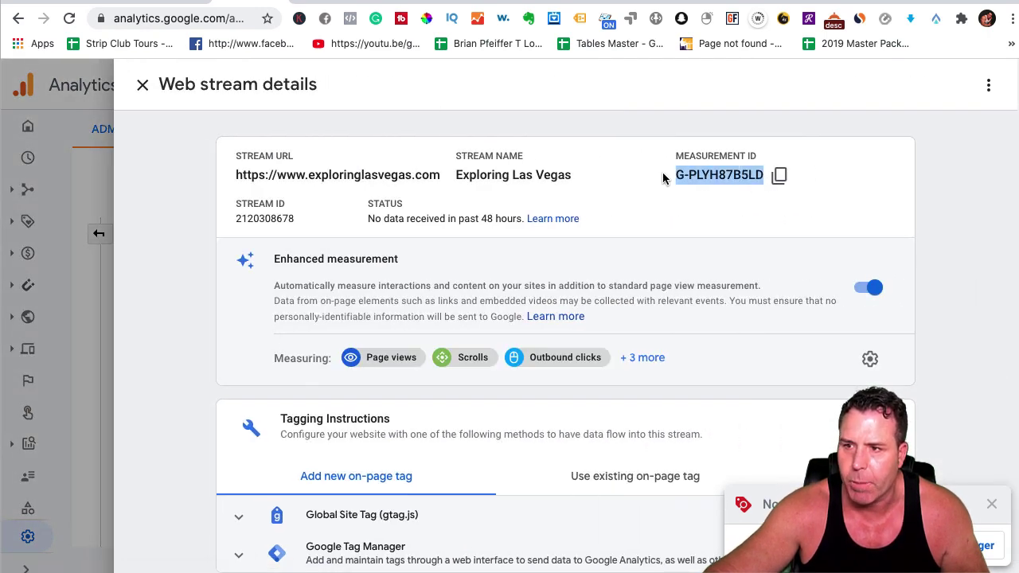
pyautogui.rightClick(724, 175)
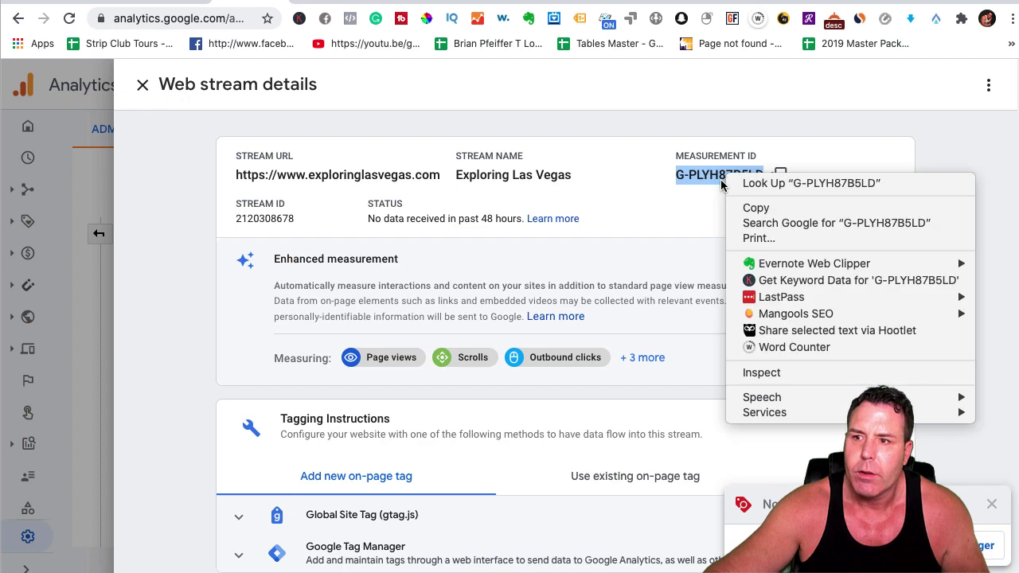
pyautogui.click(752, 208)
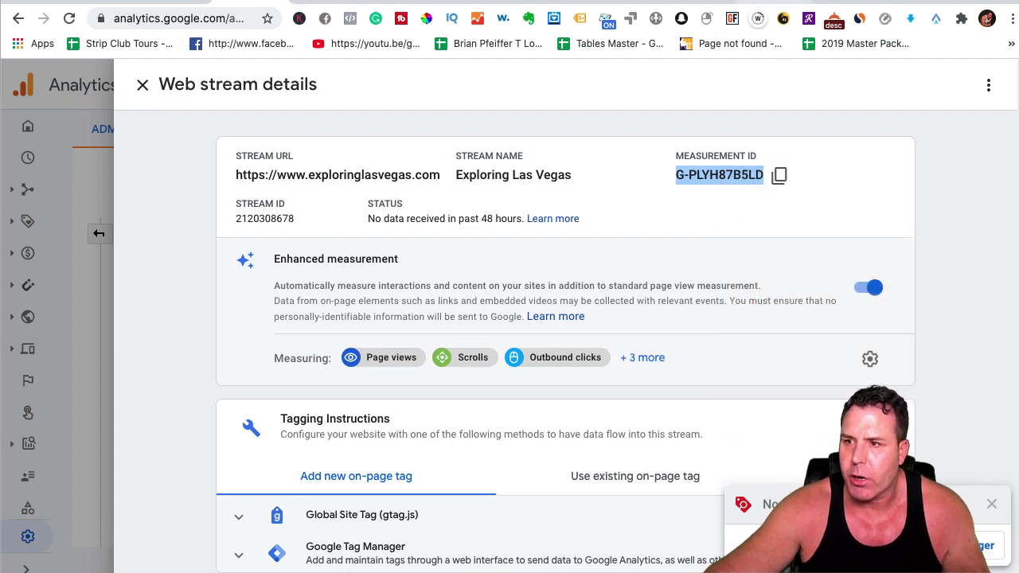
pyautogui.click(771, 2)
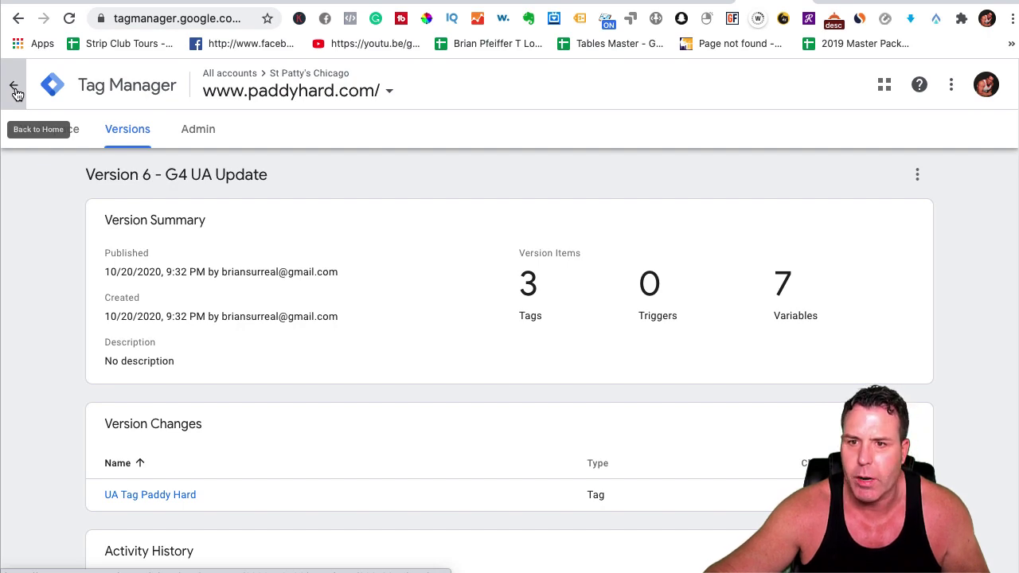
pyautogui.click(272, 92)
pyautogui.scroll(1, 116, 422)
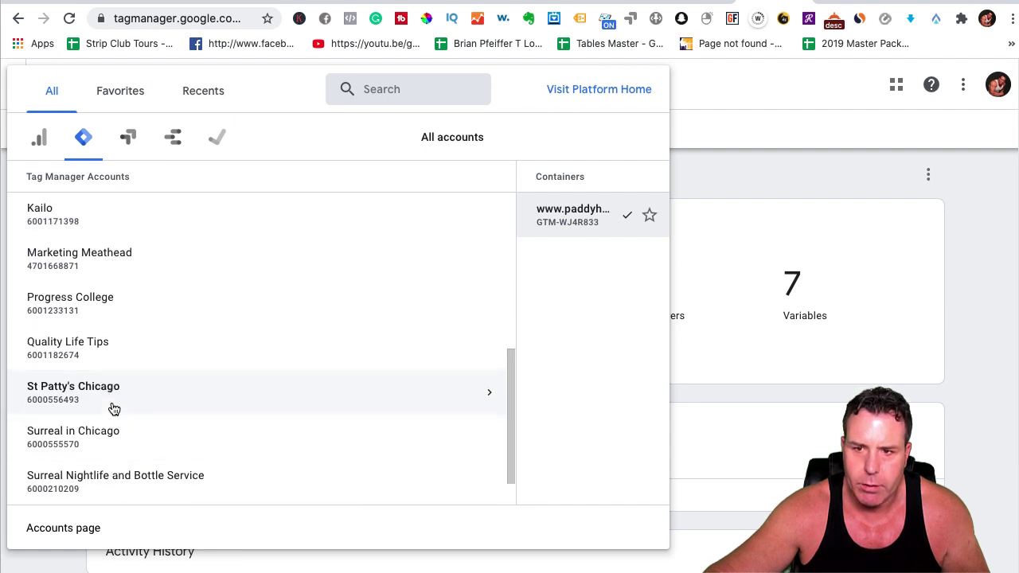
pyautogui.scroll(5, 99, 306)
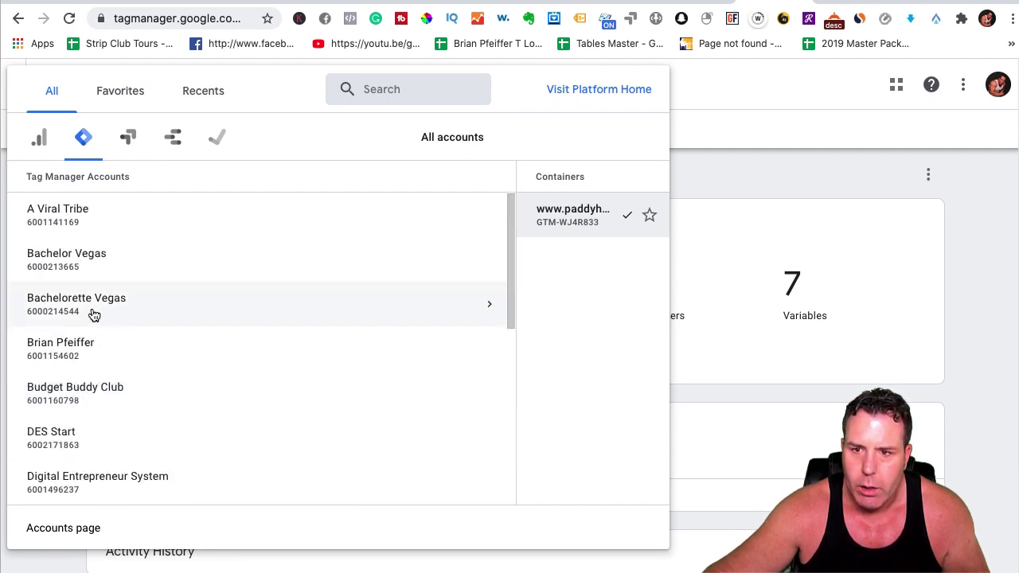
pyautogui.scroll(-5, 94, 325)
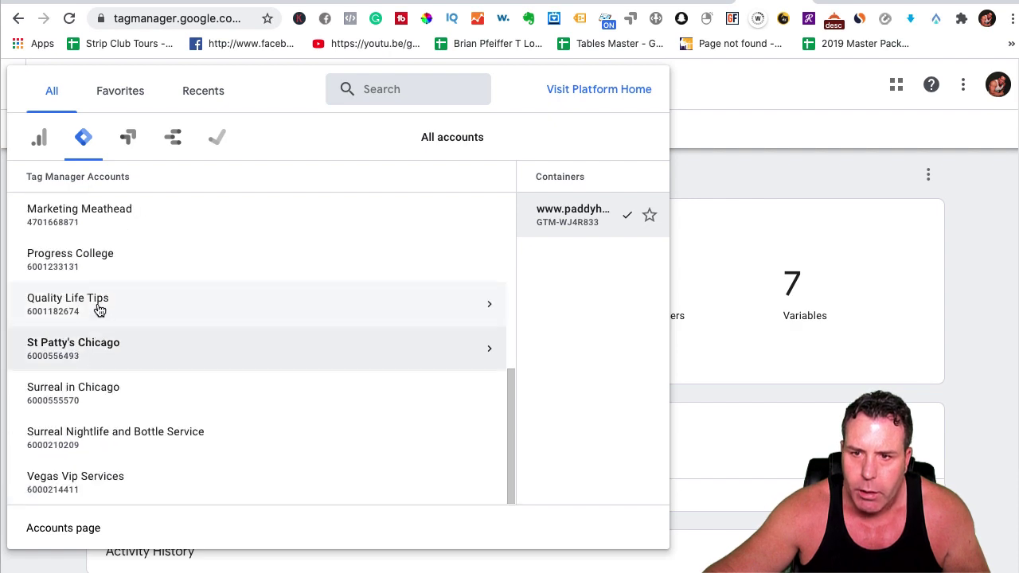
pyautogui.scroll(2, 96, 303)
pyautogui.scroll(1, 98, 292)
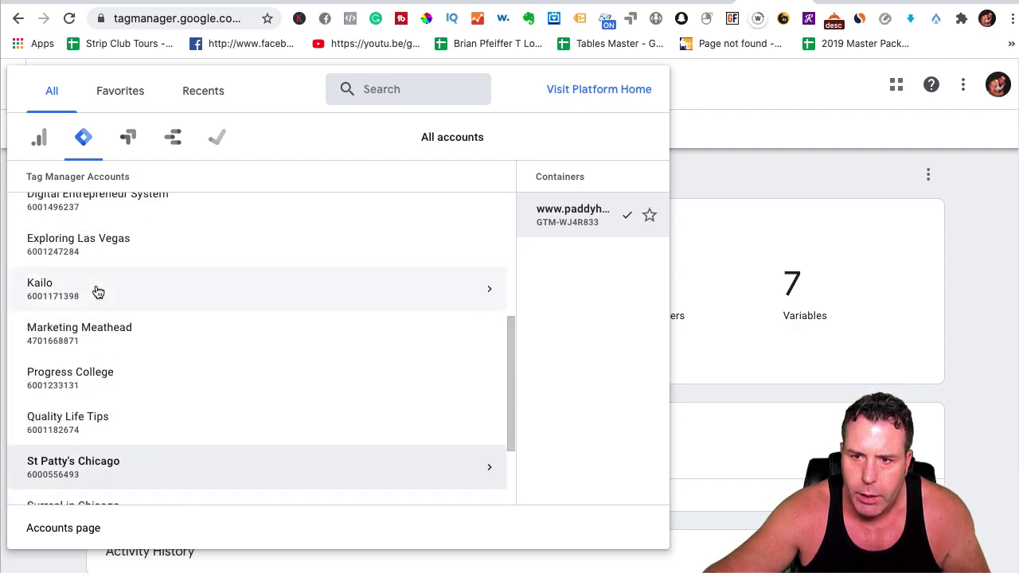
pyautogui.click(91, 248)
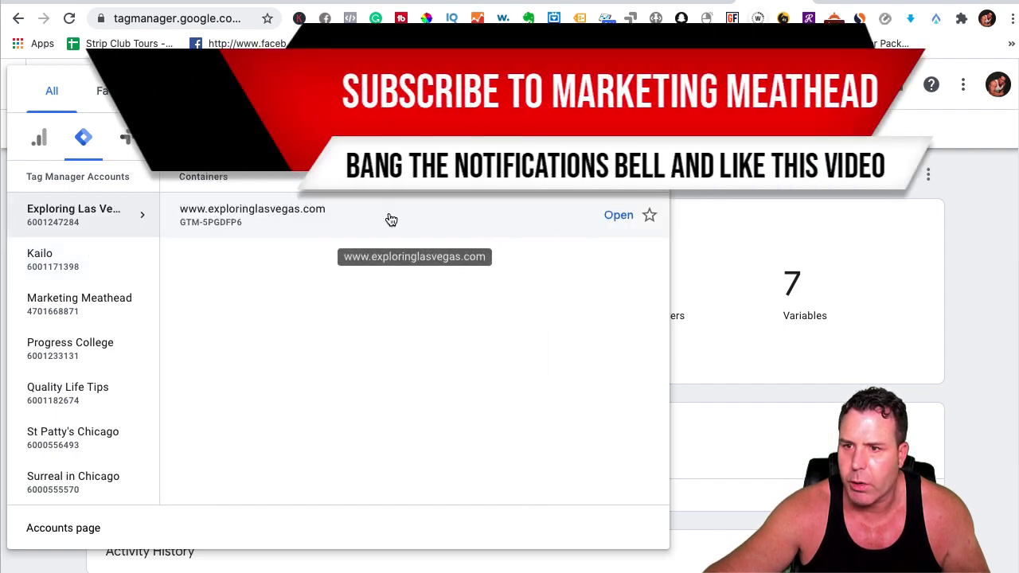
pyautogui.click(353, 216)
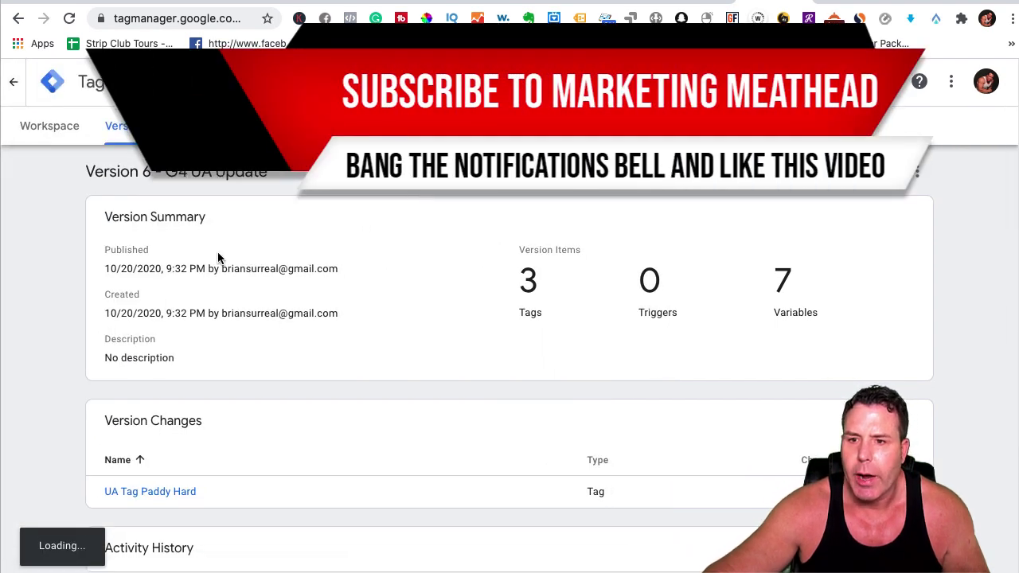
pyautogui.click(64, 130)
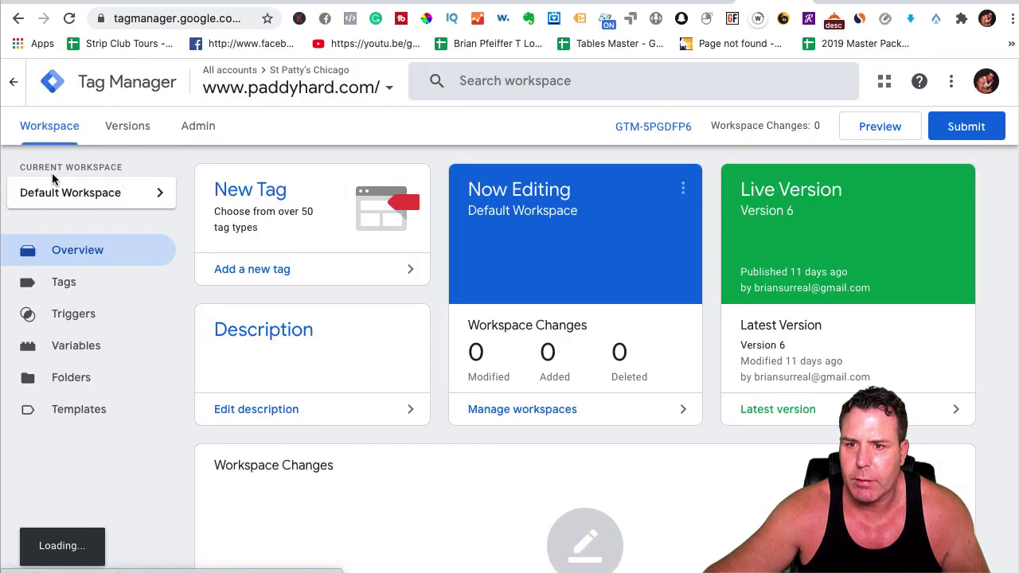
# - Open UA Tag Exploring from the Tags list and edit its Universal Analytics tag configuration
pyautogui.click(71, 293)
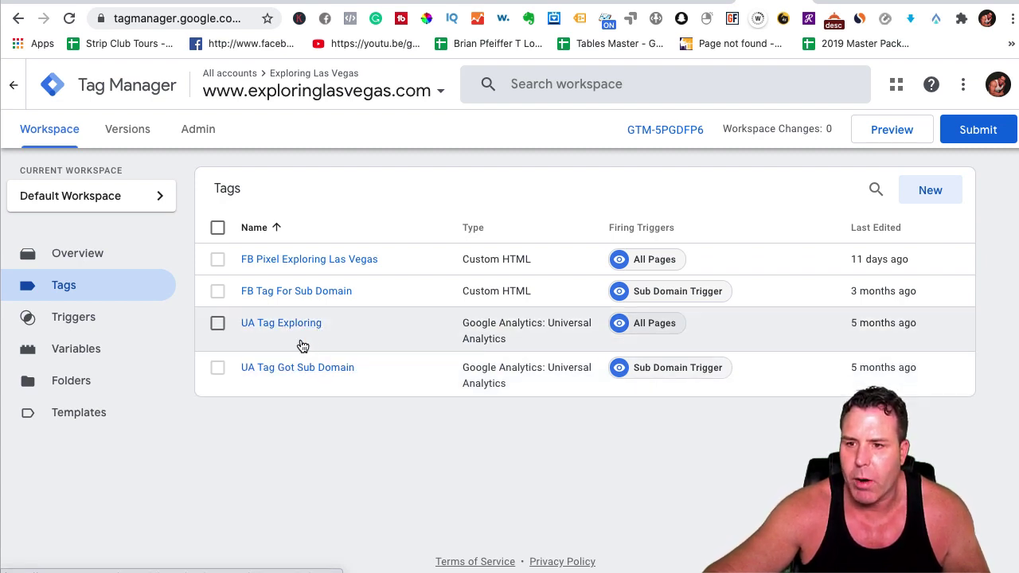
pyautogui.click(293, 328)
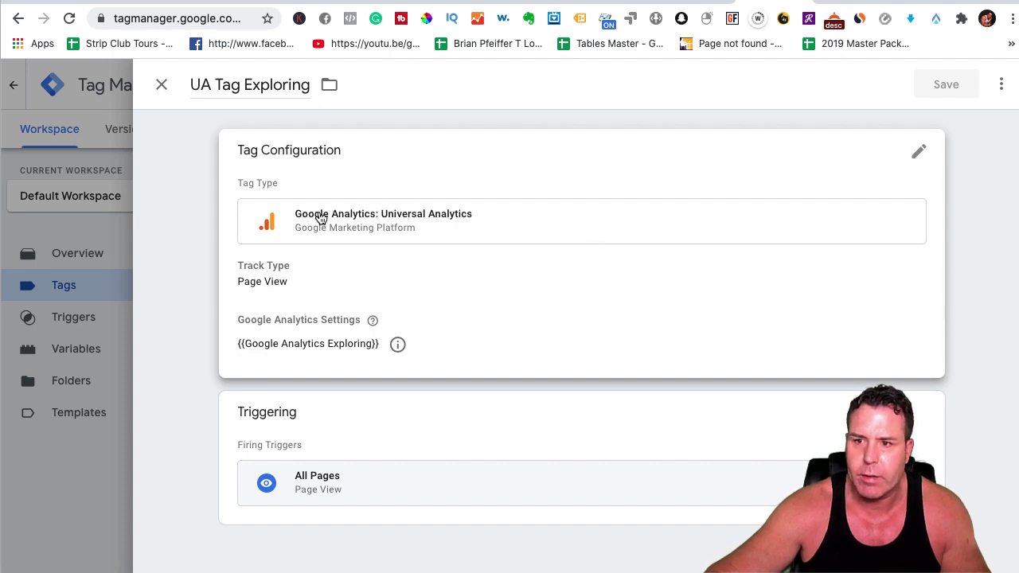
pyautogui.moveTo(373, 320)
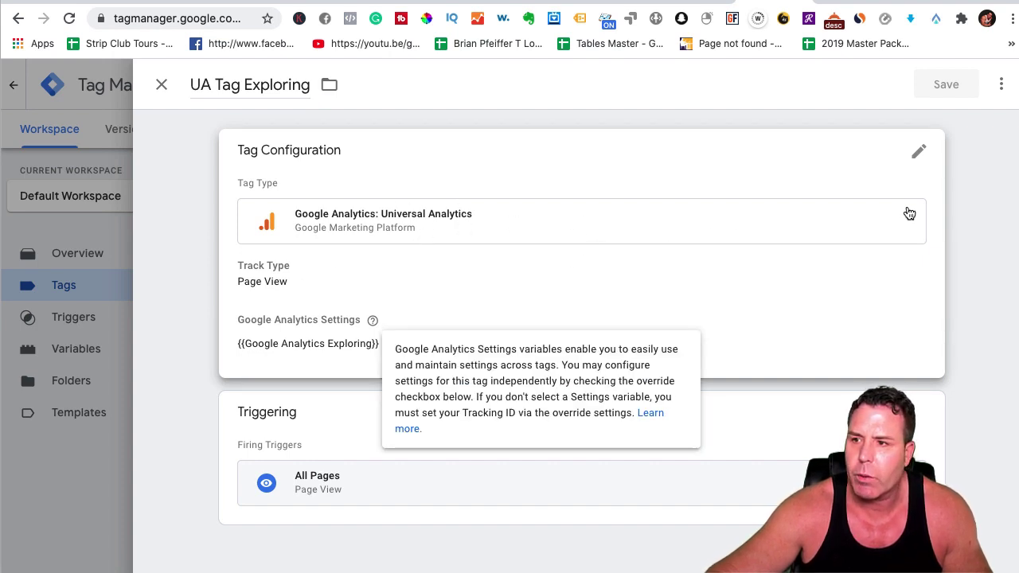
pyautogui.click(841, 230)
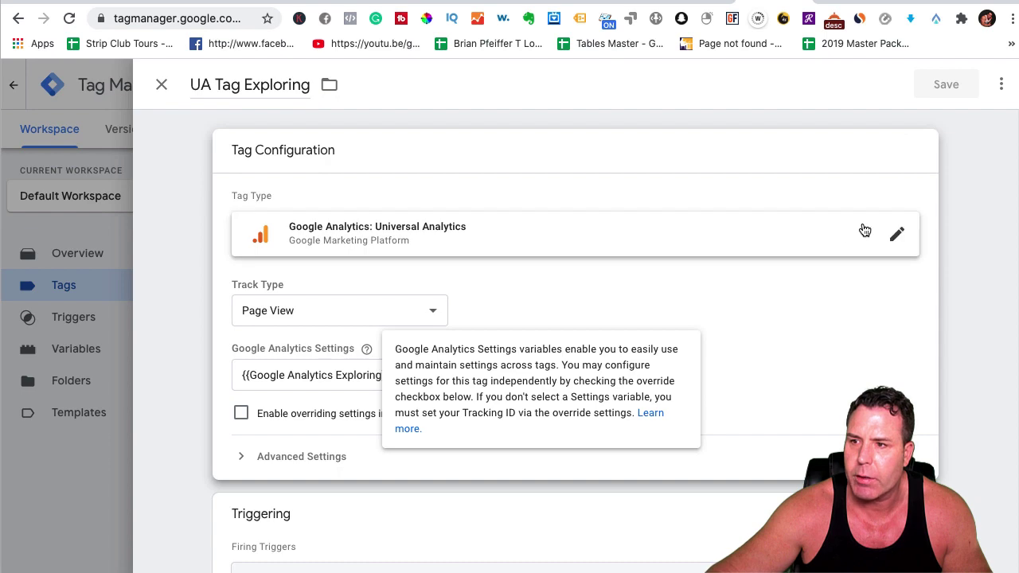
# - Change the tag type to Google Analytics: GA4 Configuration, paste the copied measurement ID, and save
pyautogui.click(900, 234)
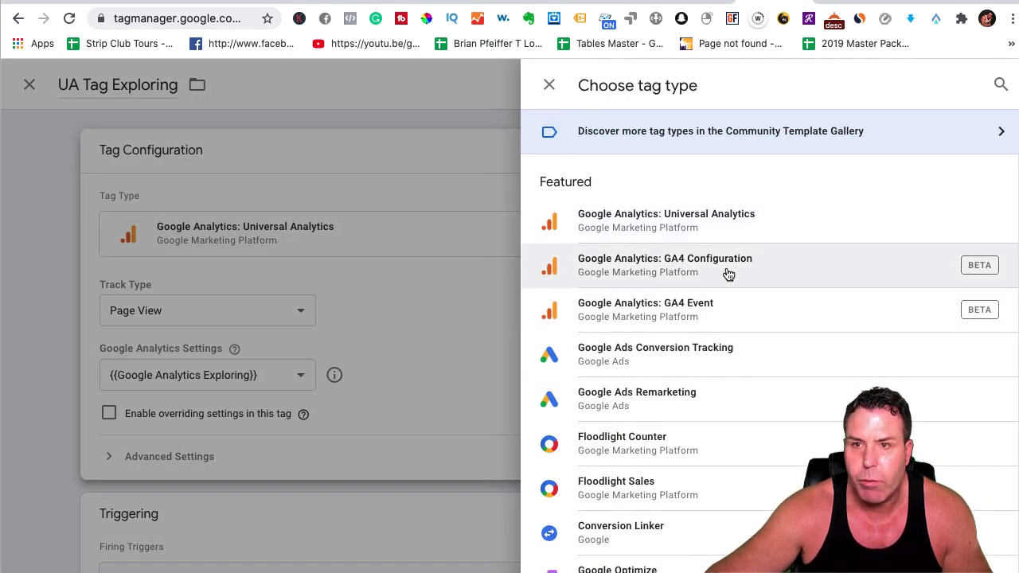
pyautogui.click(687, 272)
pyautogui.click(269, 332)
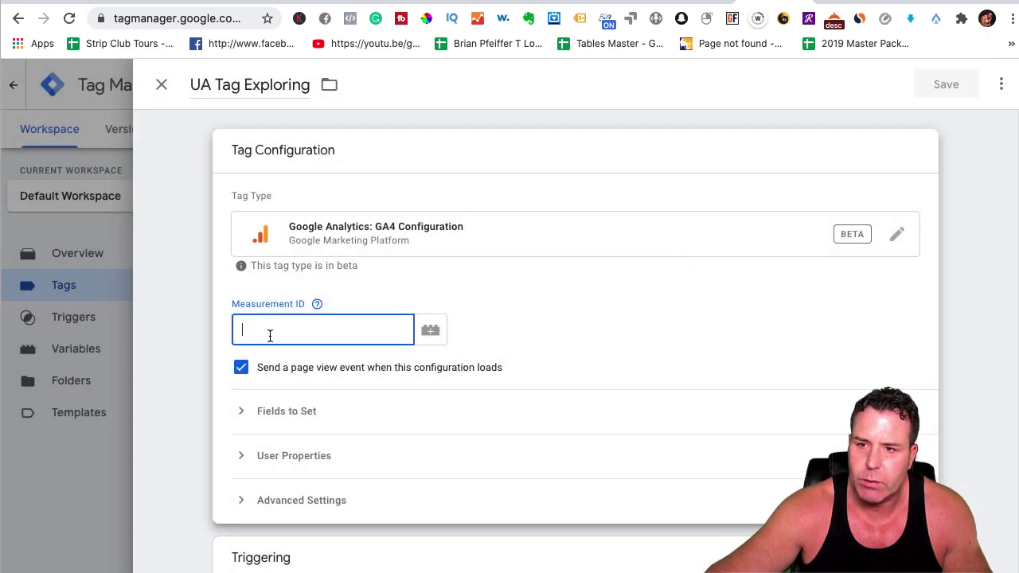
pyautogui.rightClick(269, 333)
pyautogui.click(295, 439)
pyautogui.press('super+v')
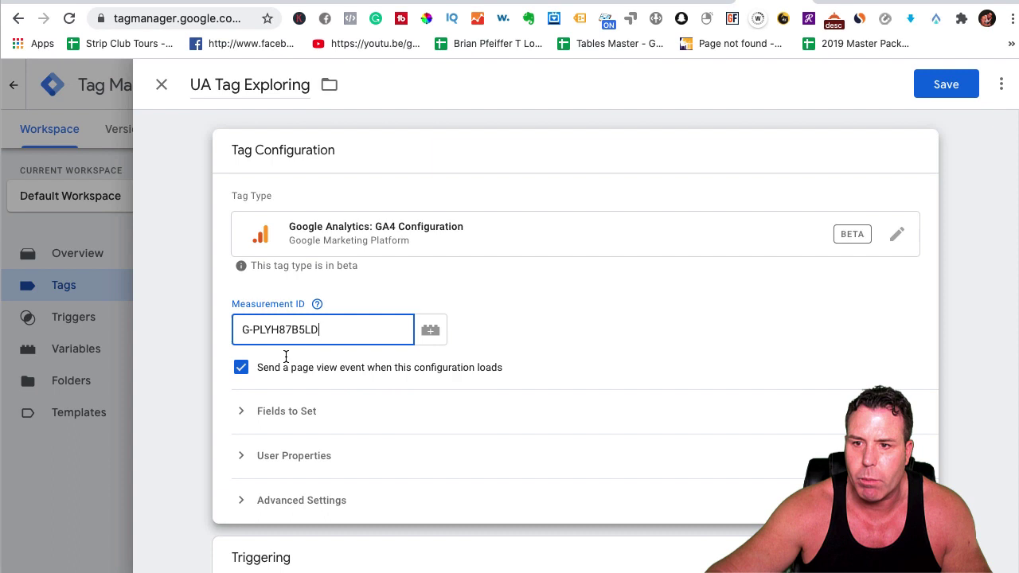
pyautogui.moveTo(240, 333); pyautogui.dragTo(305, 334)
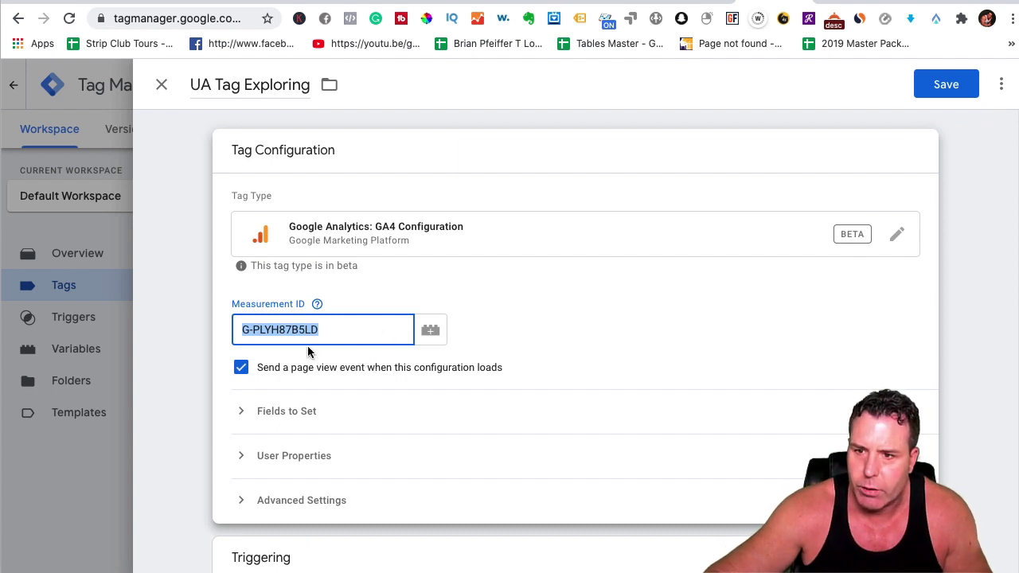
pyautogui.scroll(-3, 283, 431)
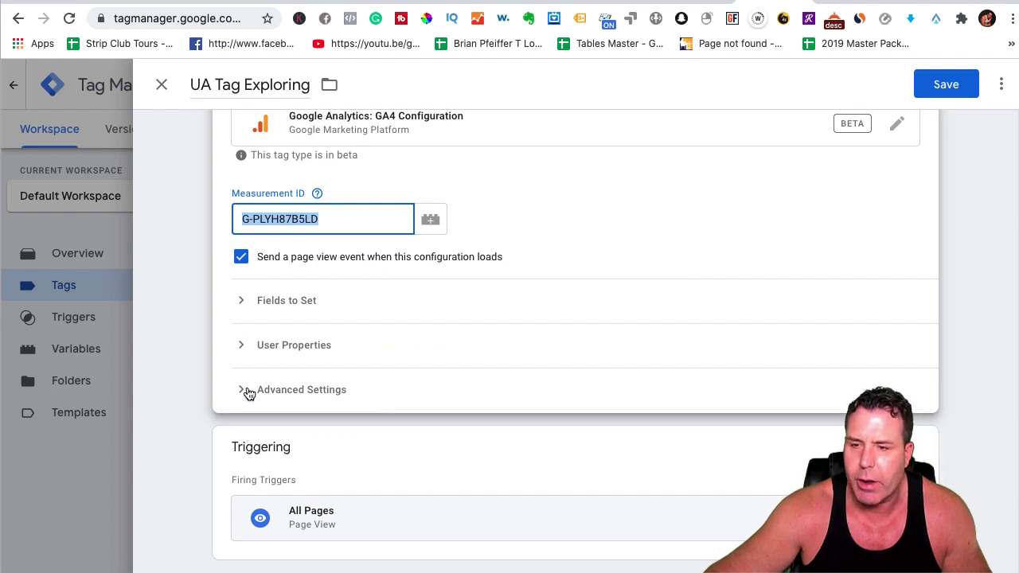
pyautogui.scroll(3, 318, 391)
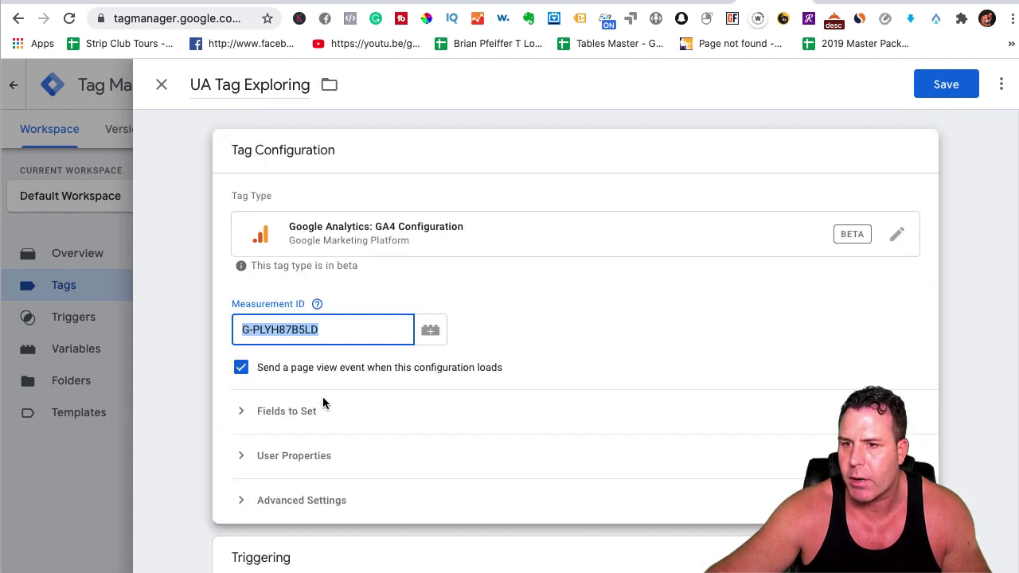
pyautogui.click(931, 89)
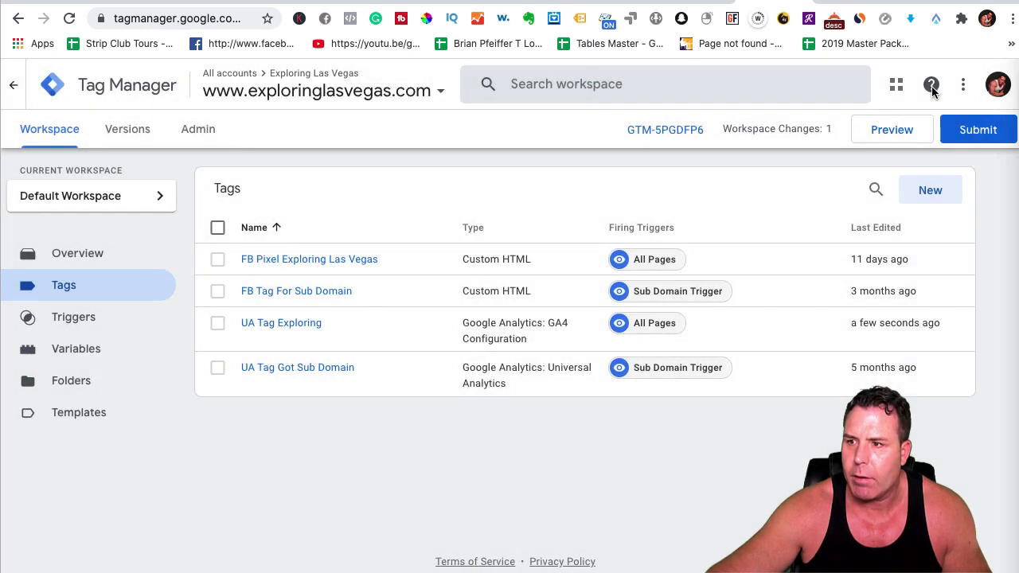
# - Publish the workspace as Version 7 named 'UA G4 Update', then go to progresscollege.com
pyautogui.click(970, 132)
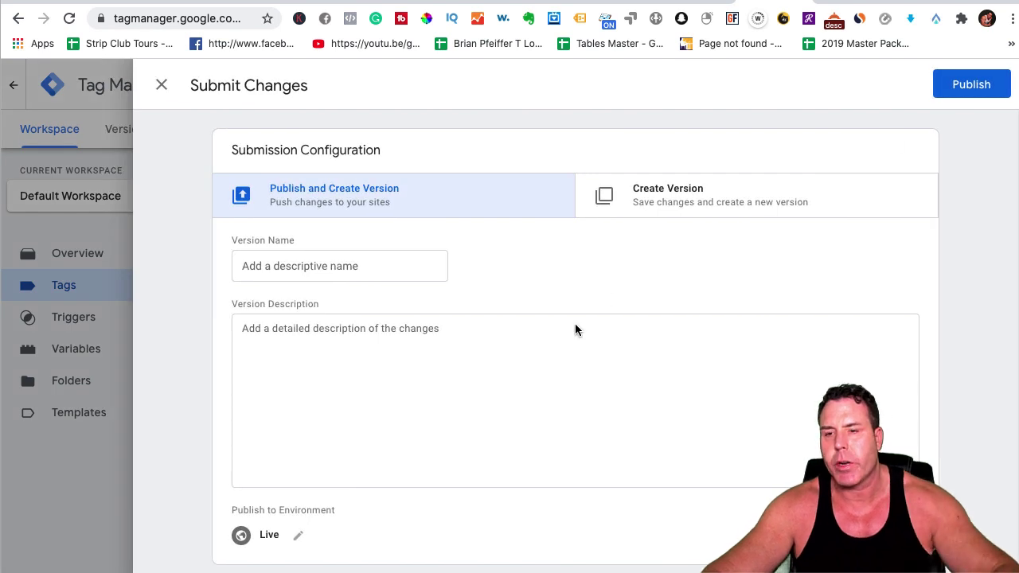
pyautogui.click(306, 265)
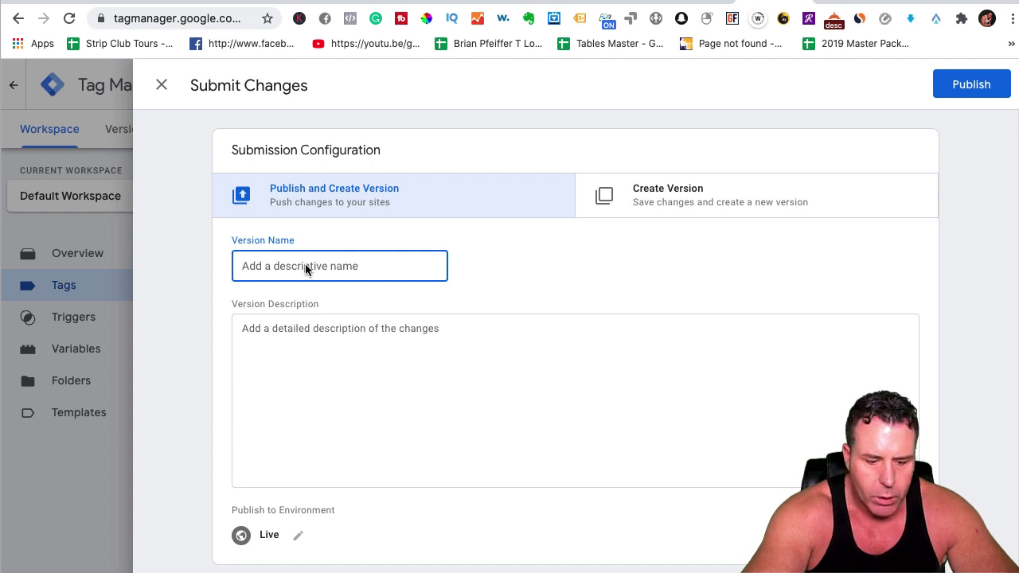
pyautogui.write('UA G4 Update')
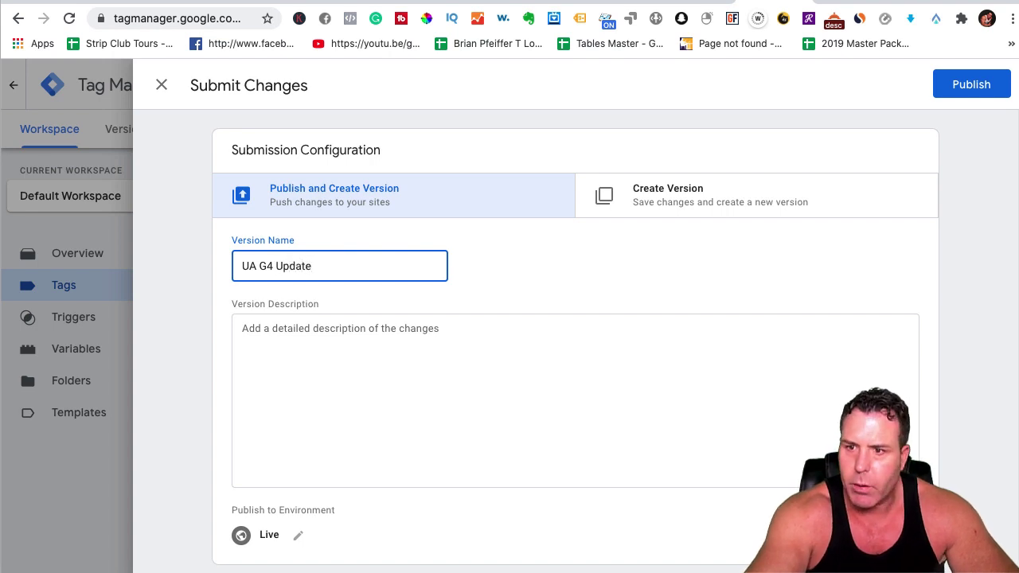
pyautogui.click(973, 83)
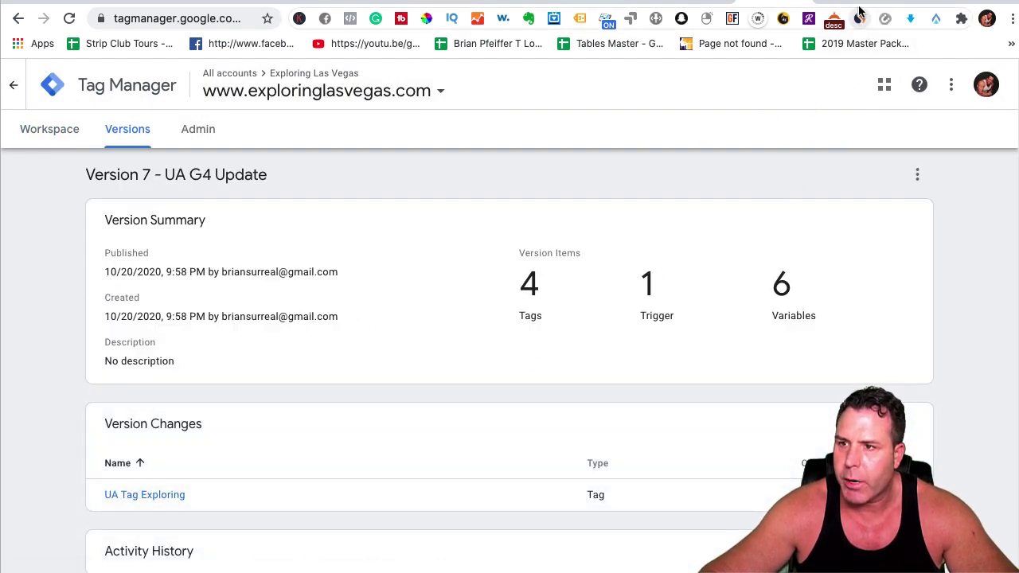
pyautogui.click(916, 3)
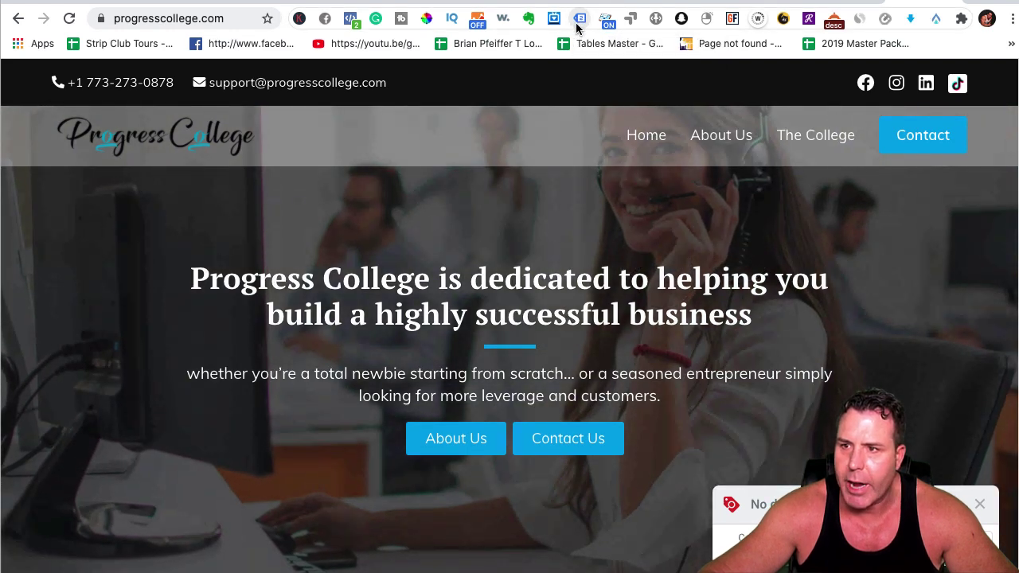
# - Run Tag Assistant on progresscollege.com, then on marketingmeathead.com, which reports 3 tags including gtag.js
pyautogui.click(578, 22)
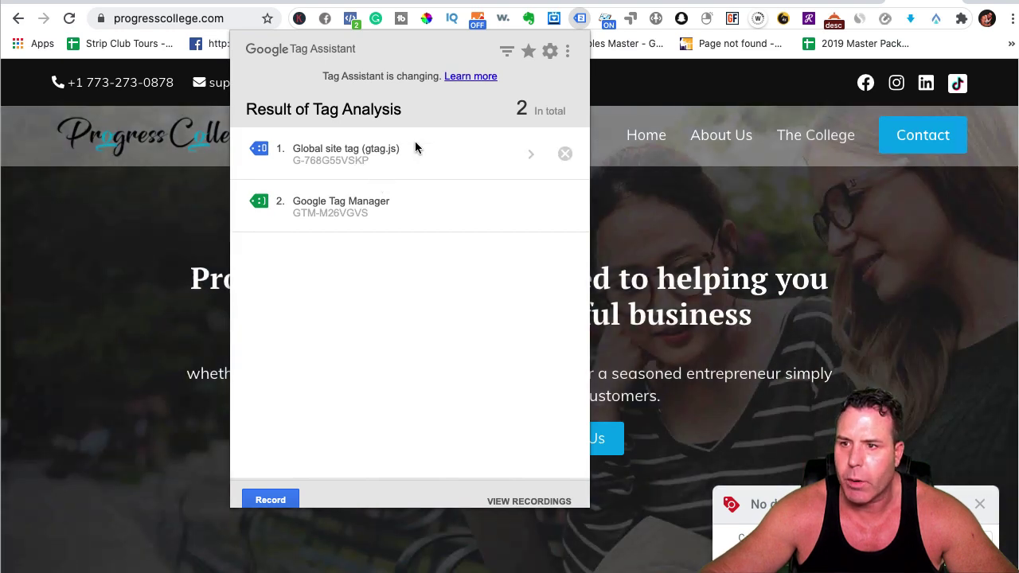
pyautogui.click(677, 199)
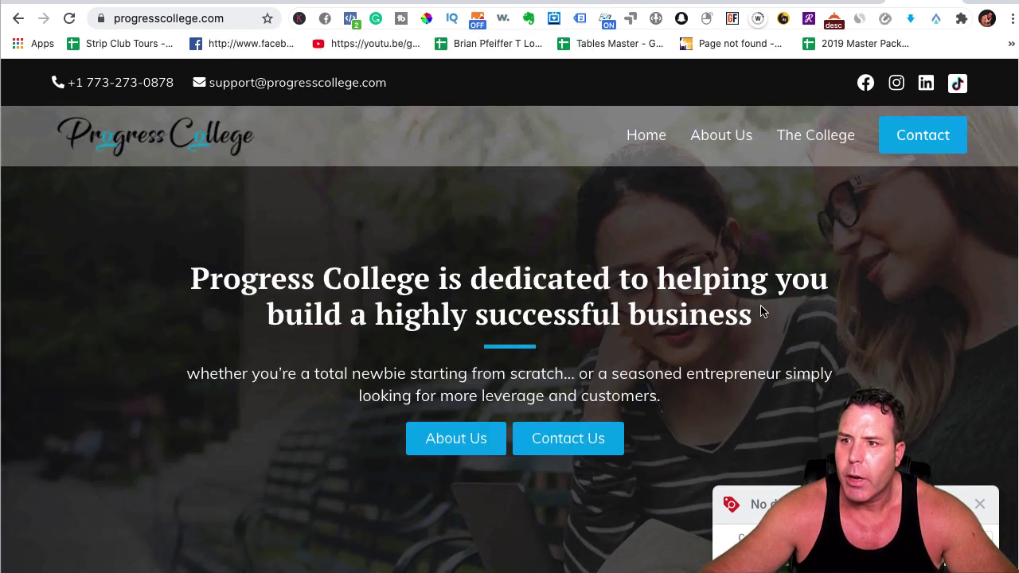
pyautogui.click(860, 2)
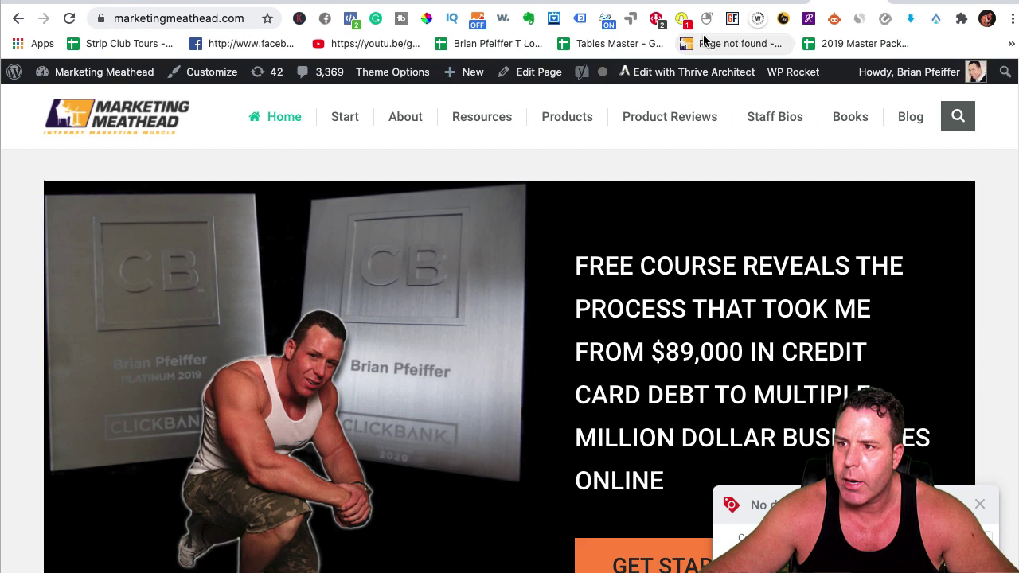
pyautogui.click(581, 19)
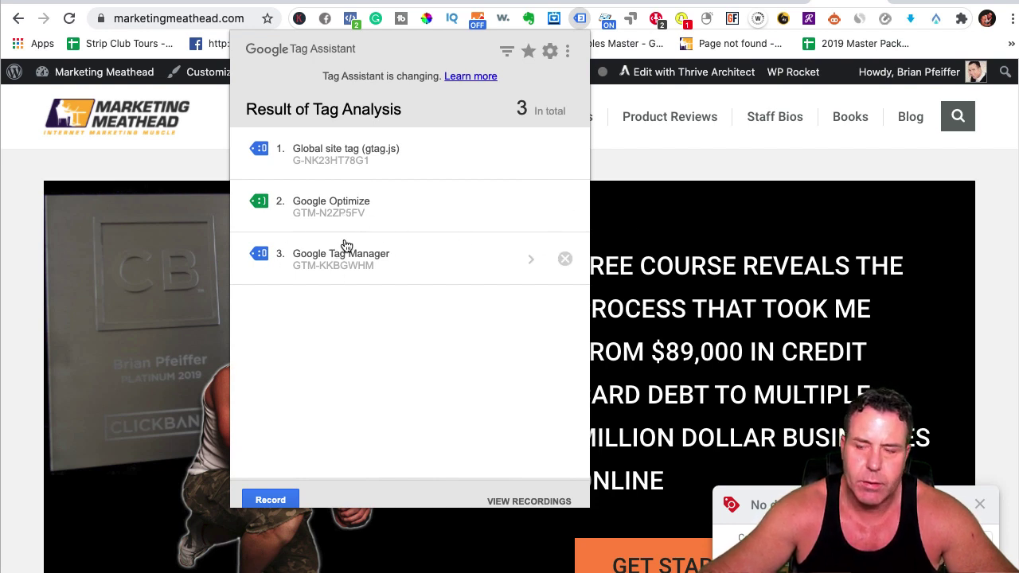
pyautogui.click(689, 180)
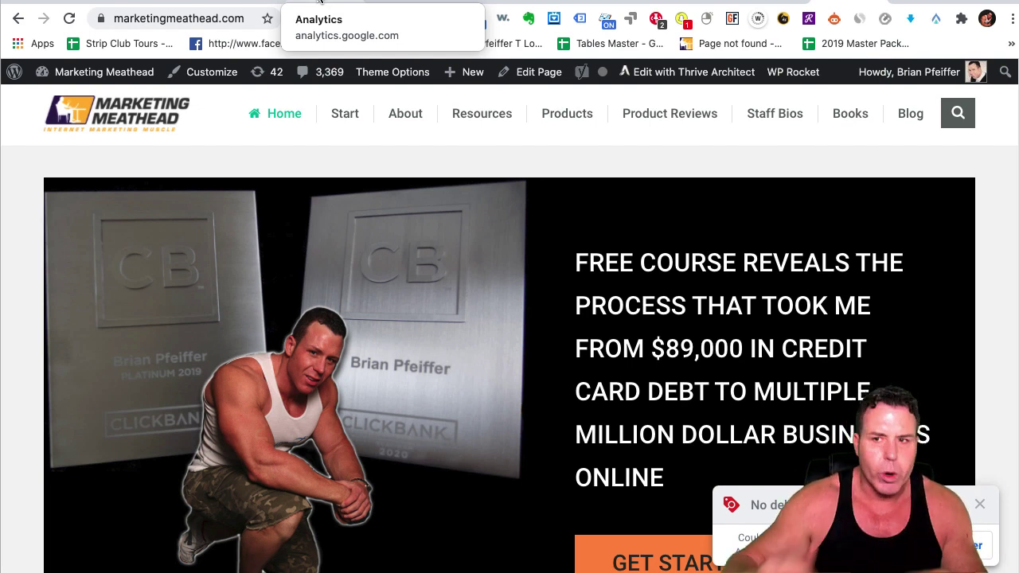
# - View the progresscollege.com Realtime report showing one desktop user in the last 30 minutes
pyautogui.click(453, 3)
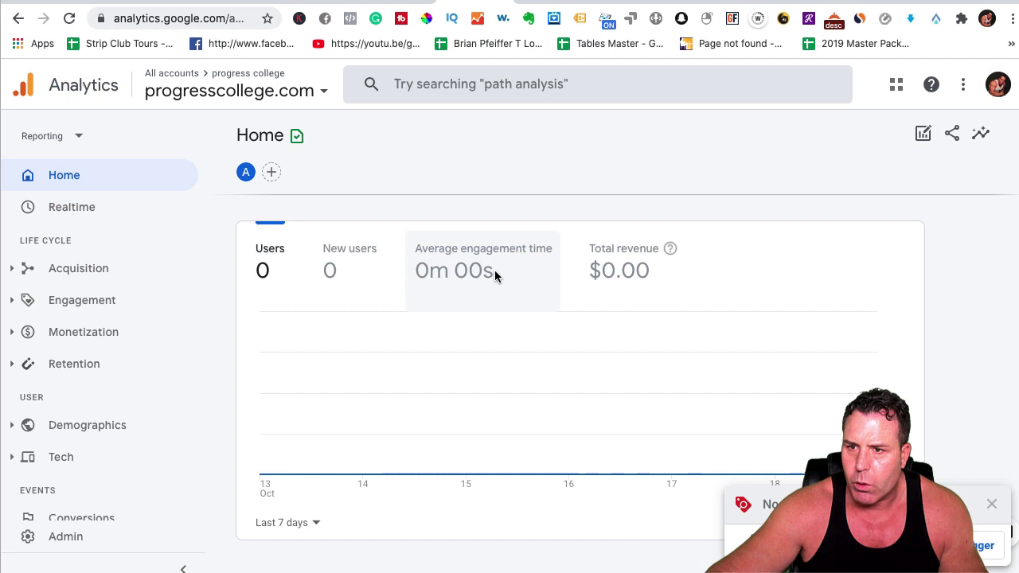
pyautogui.scroll(-1, 419, 511)
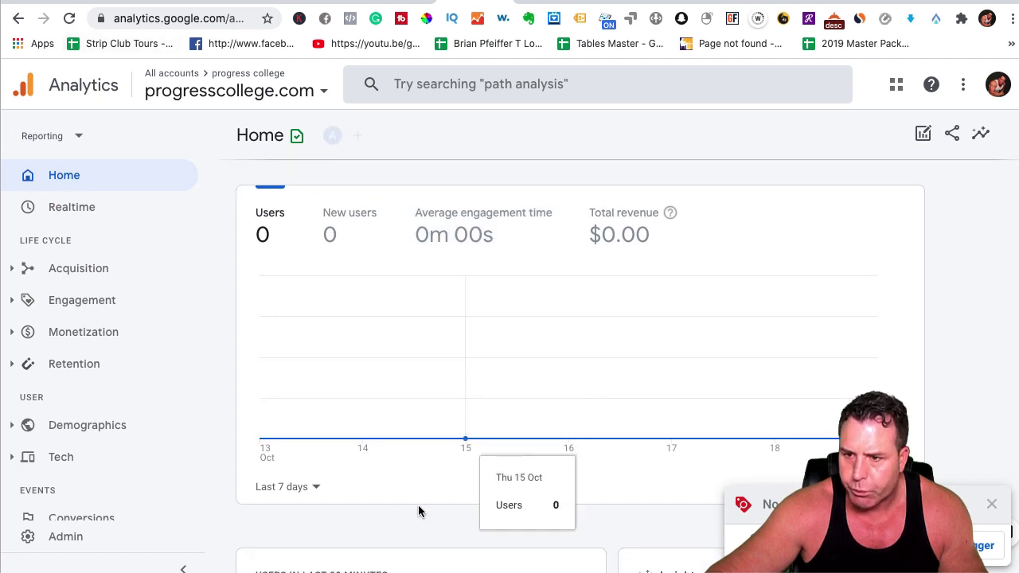
pyautogui.click(86, 218)
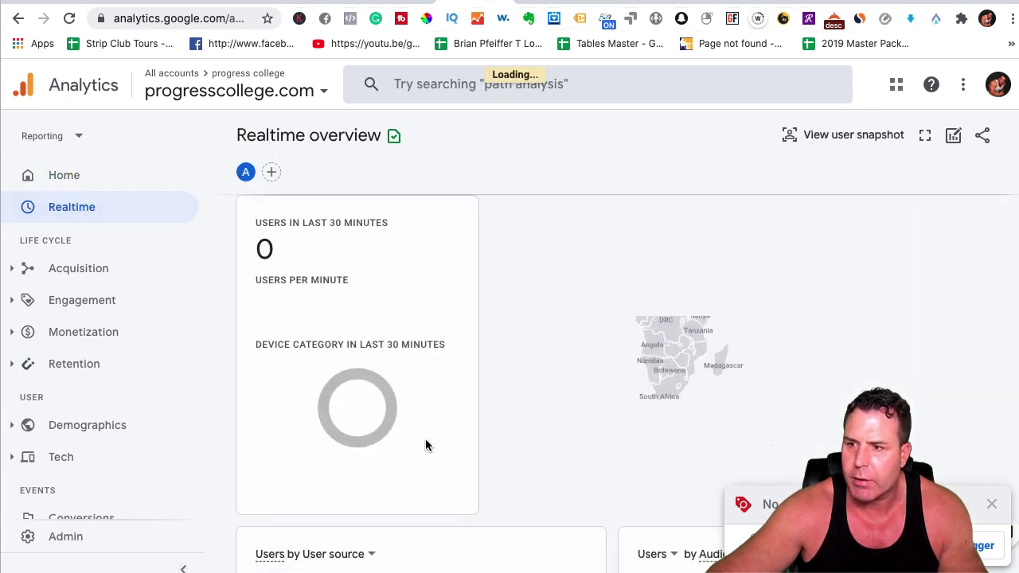
pyautogui.scroll(-3, 494, 321)
pyautogui.scroll(3, 502, 323)
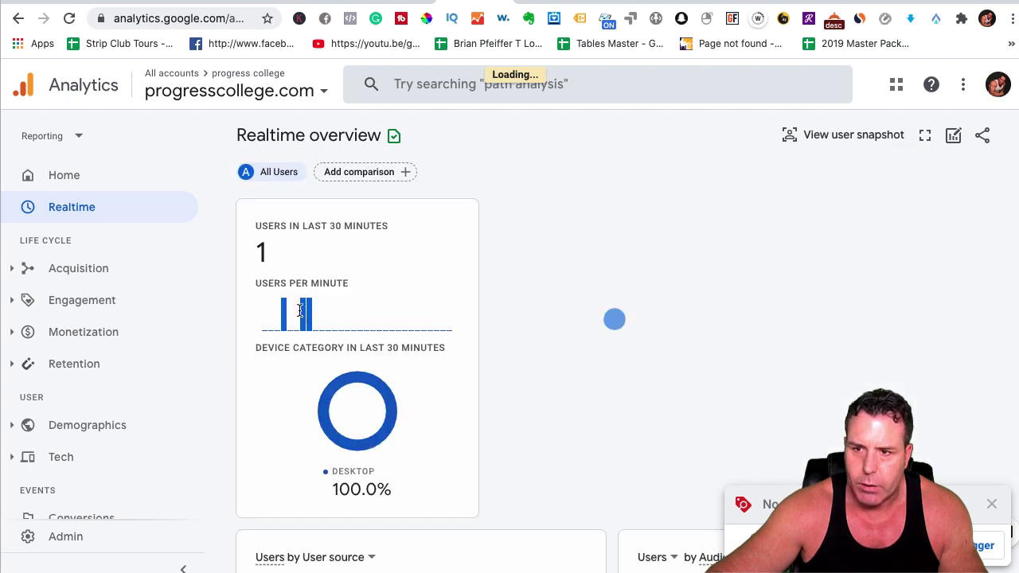
pyautogui.scroll(-2, 271, 275)
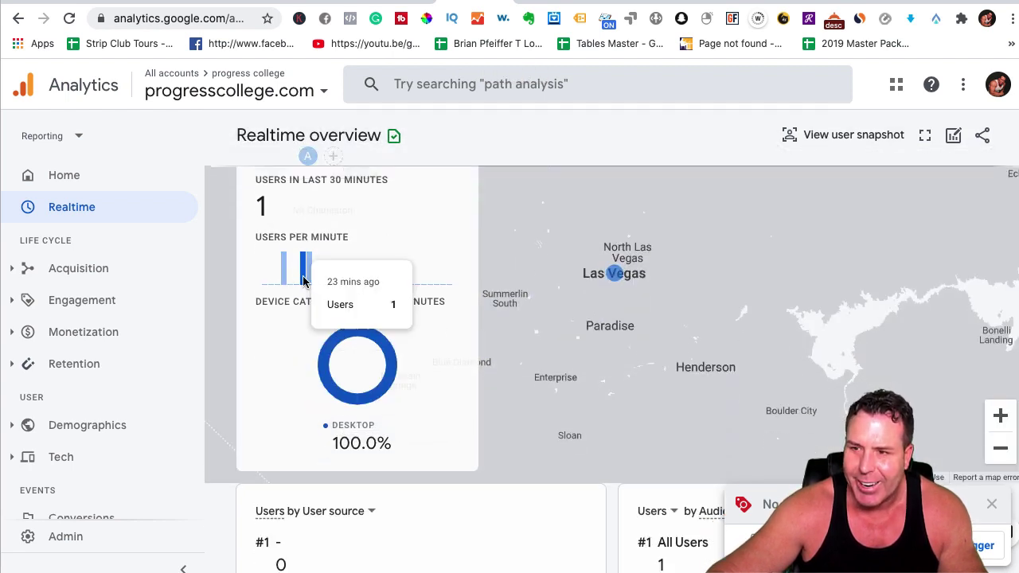
pyautogui.scroll(2, 310, 271)
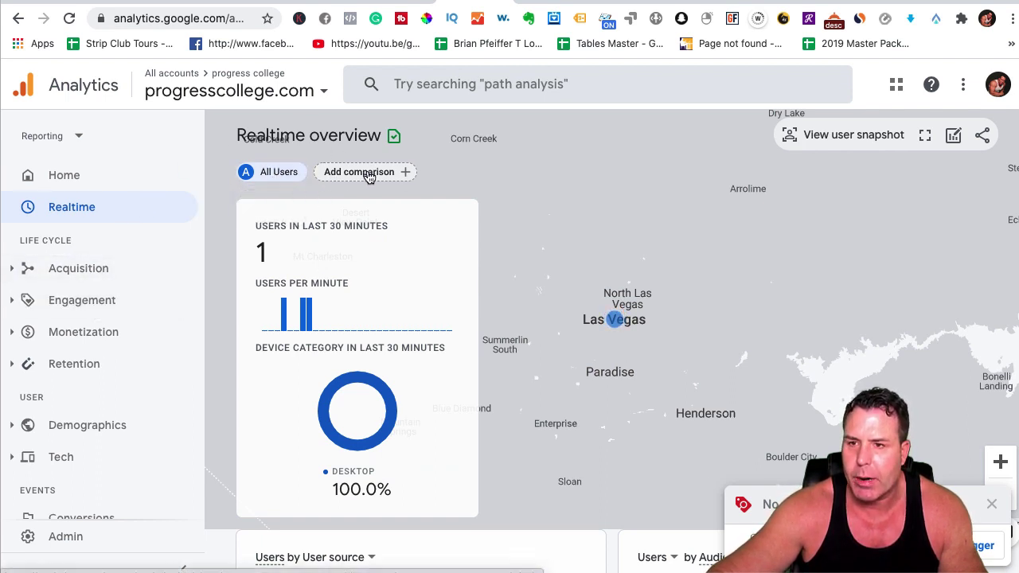
pyautogui.click(396, 2)
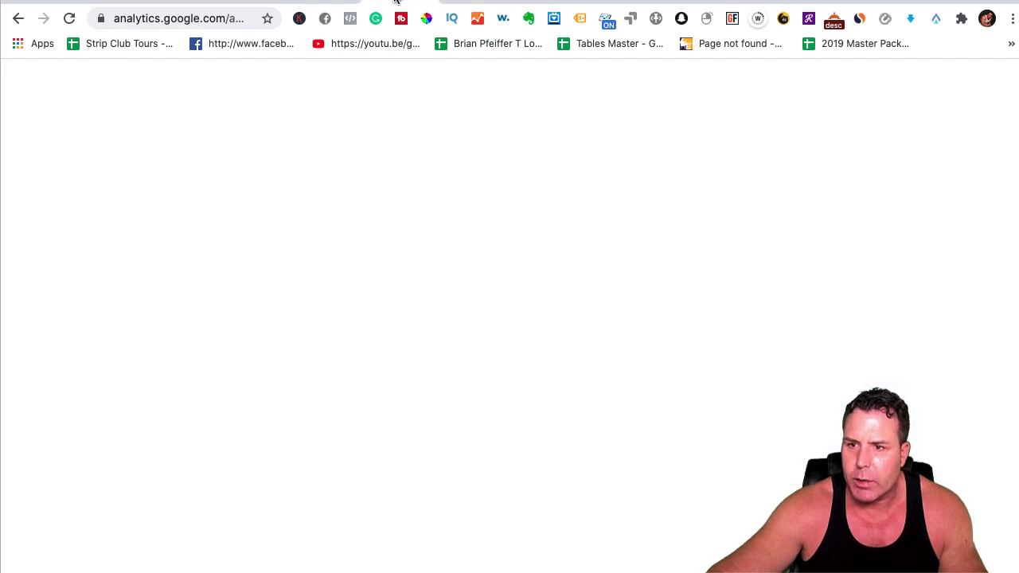
# - Review the Exploring Las Vegas stream's measurement ID and all enhanced measurement events, then close the details
pyautogui.click(321, 3)
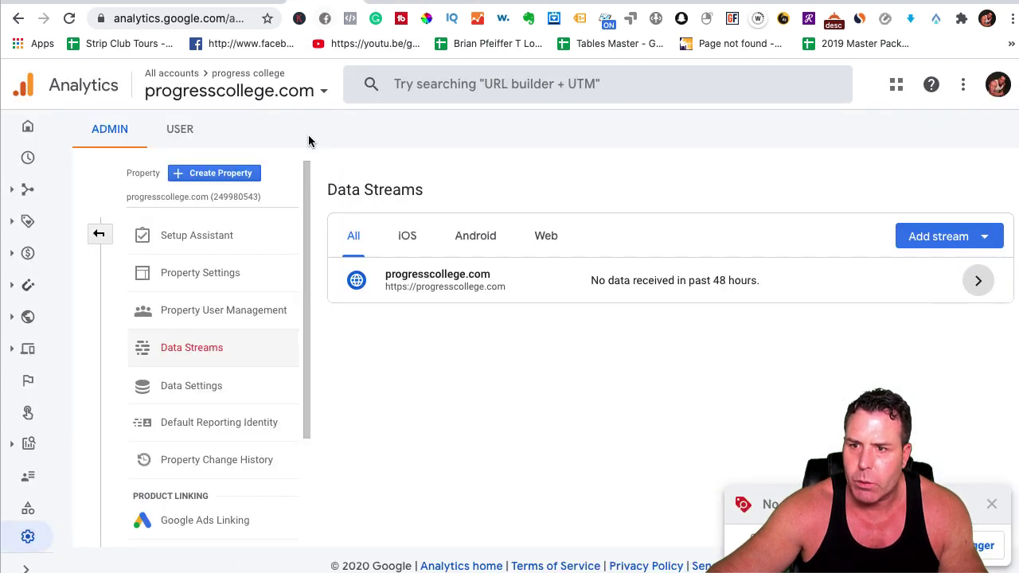
pyautogui.click(253, 3)
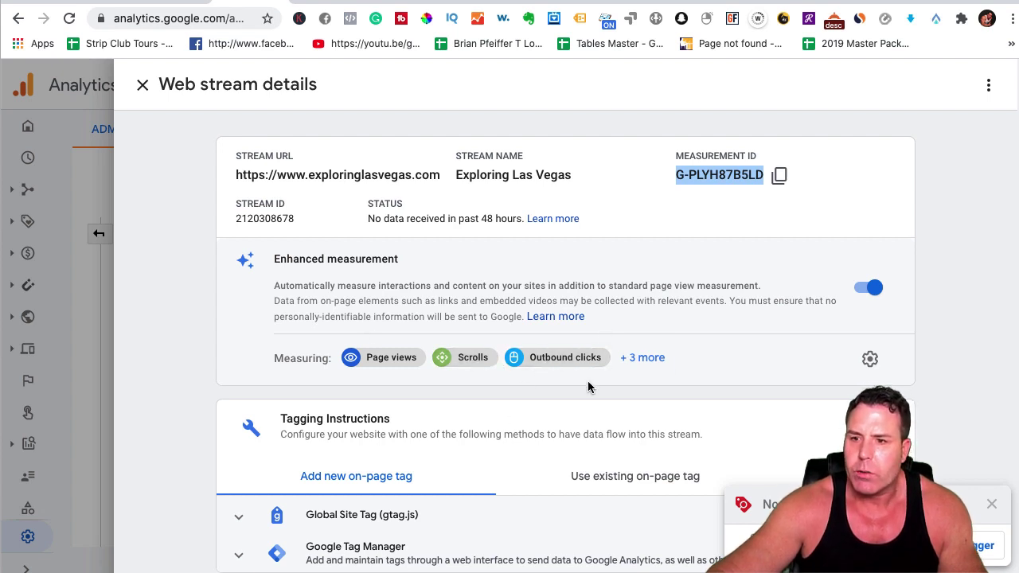
pyautogui.click(641, 359)
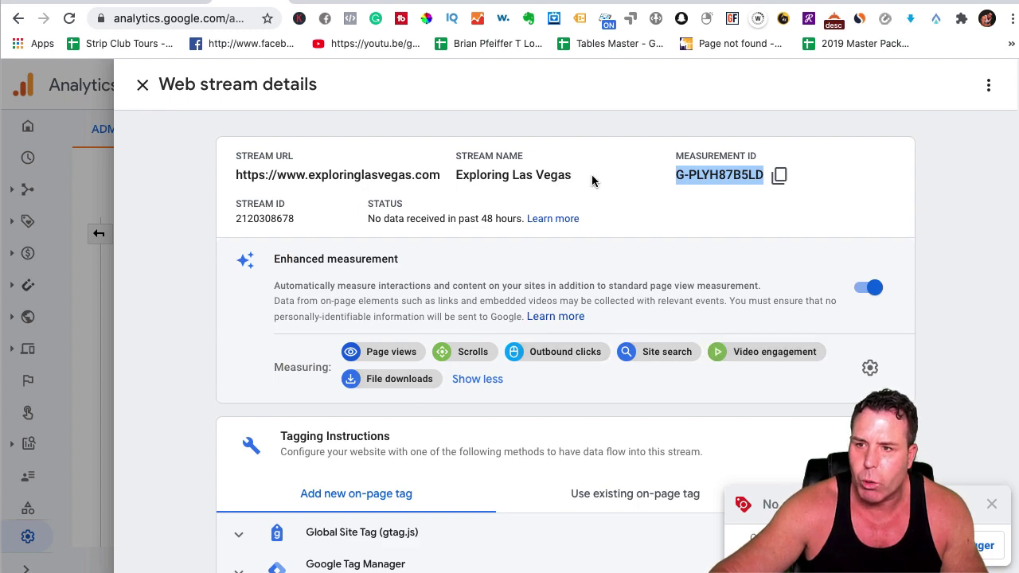
pyautogui.click(144, 85)
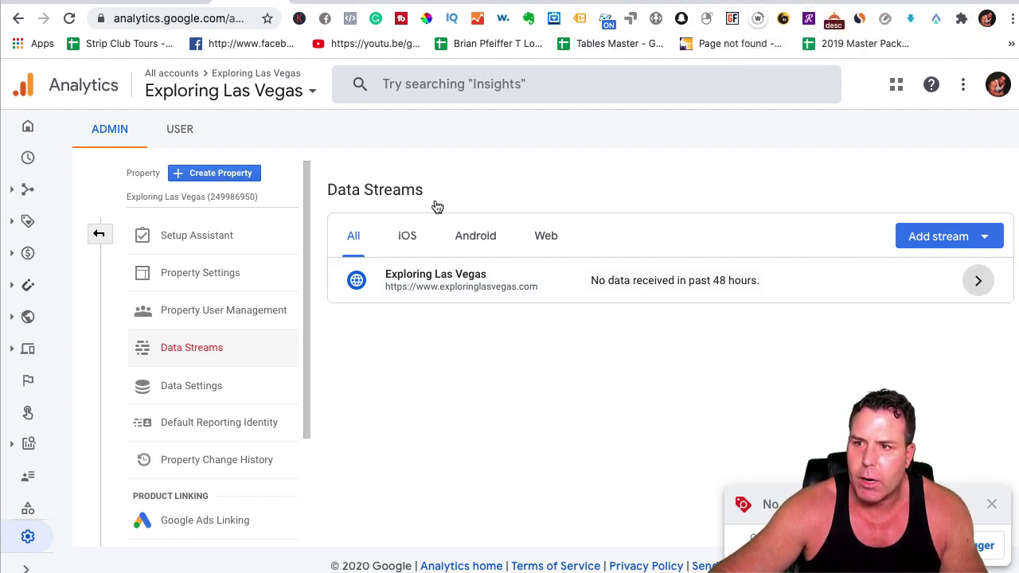
# - Load exploringlasvegas.com in a new tab and confirm Tag Assistant detects the G-PLYH87B5LD global site tag
pyautogui.hotkey('ctrl', 't')
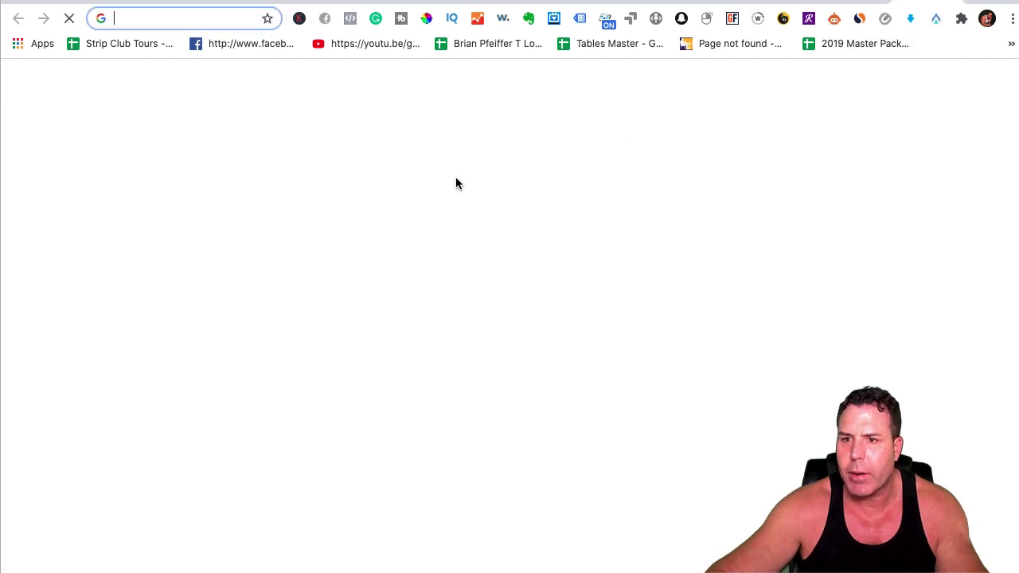
pyautogui.write('Ex')
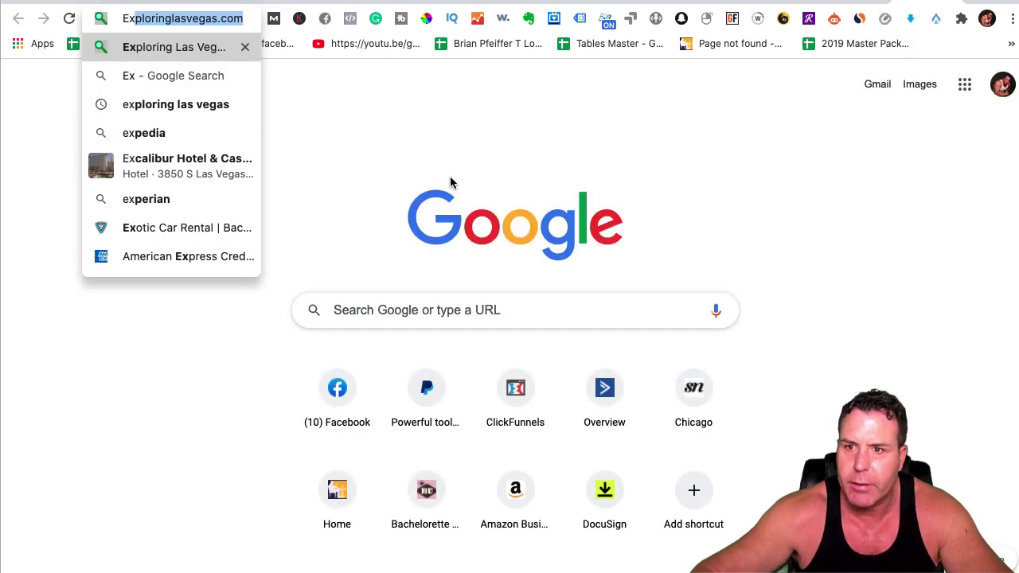
pyautogui.click(161, 48)
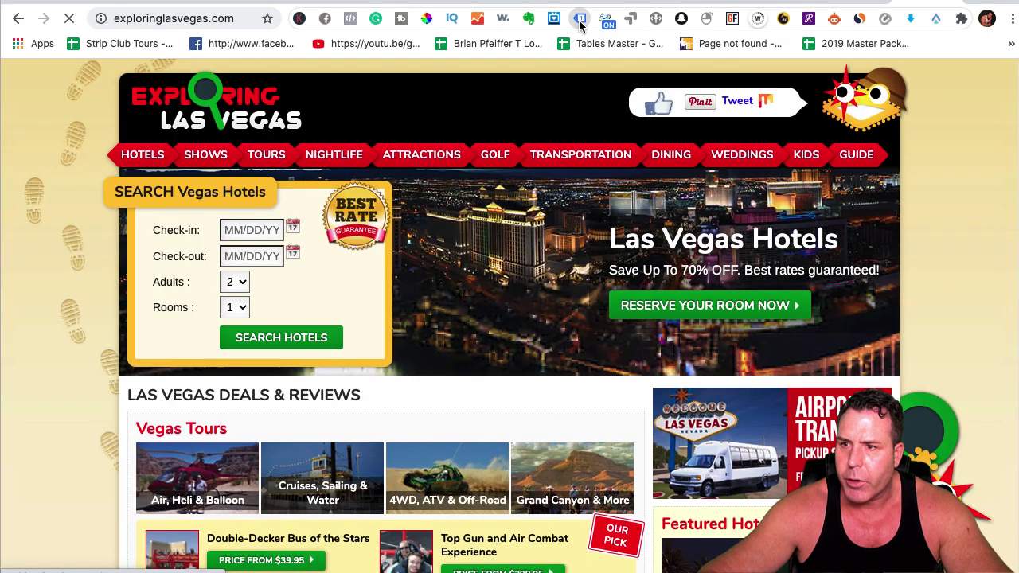
pyautogui.click(580, 17)
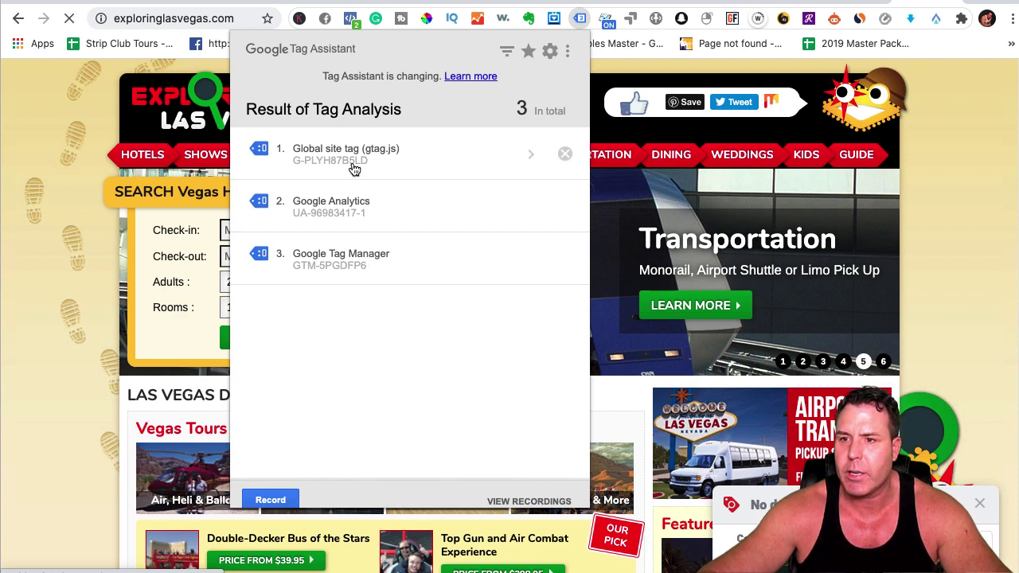
pyautogui.click(238, 2)
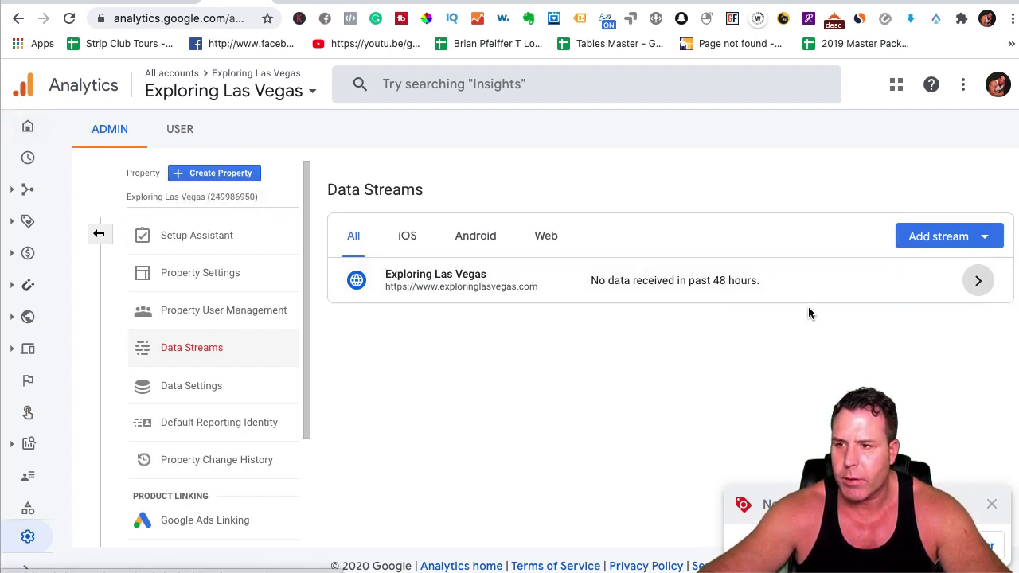
# - Go to the Exploring Las Vegas Reporting Home, showing 0 users and $0.00 revenue
pyautogui.click(38, 133)
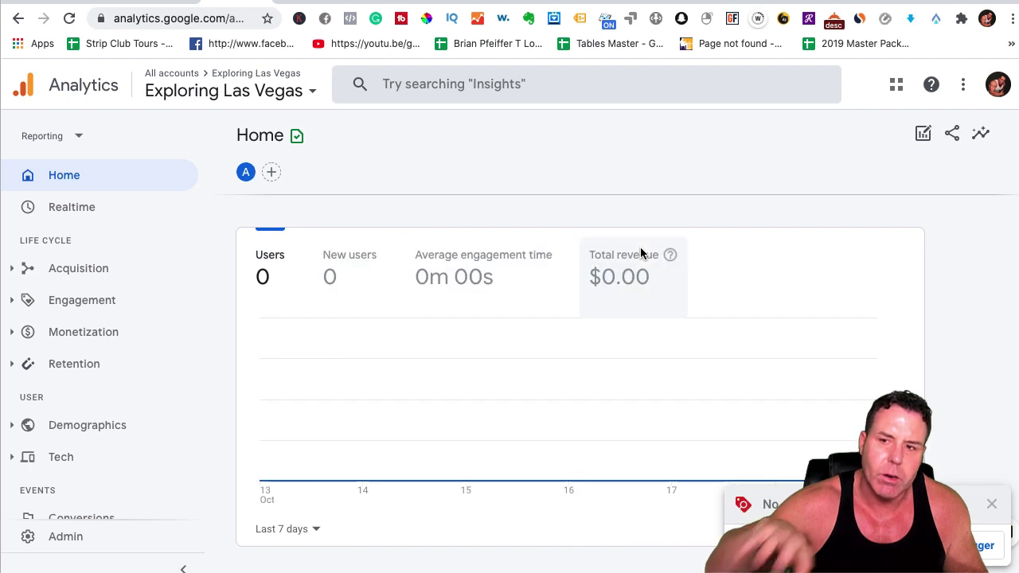
# - Open the Exploring Las Vegas Realtime overview and check it shows 0 users in 30 minutes
pyautogui.click(80, 221)
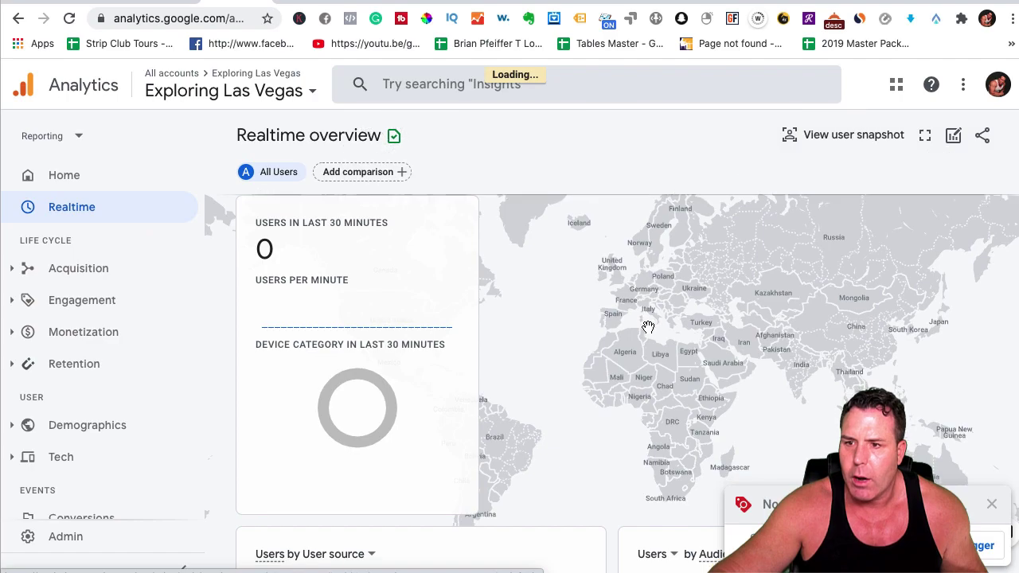
pyautogui.scroll(-1, 650, 328)
pyautogui.scroll(1, 650, 328)
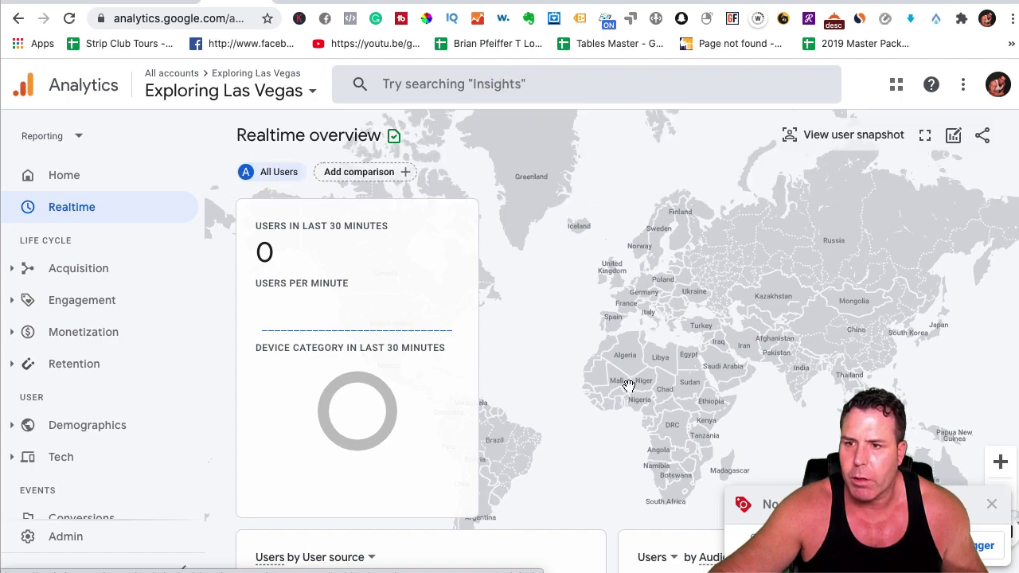